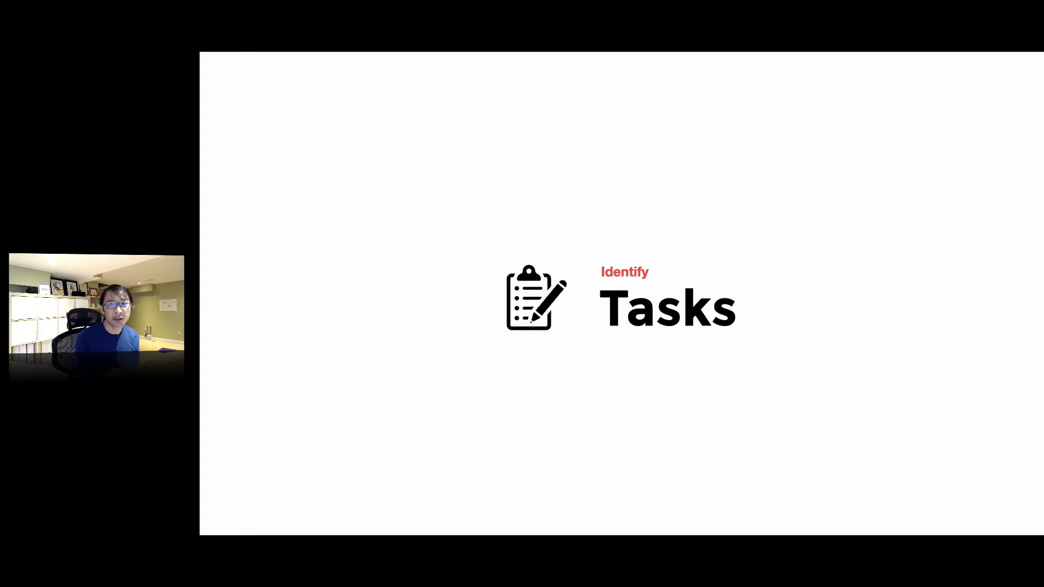
Advance to the Hosting a webinar task breakdown and reveal its diagram builds up to Identify Deadlines.
key(Right)
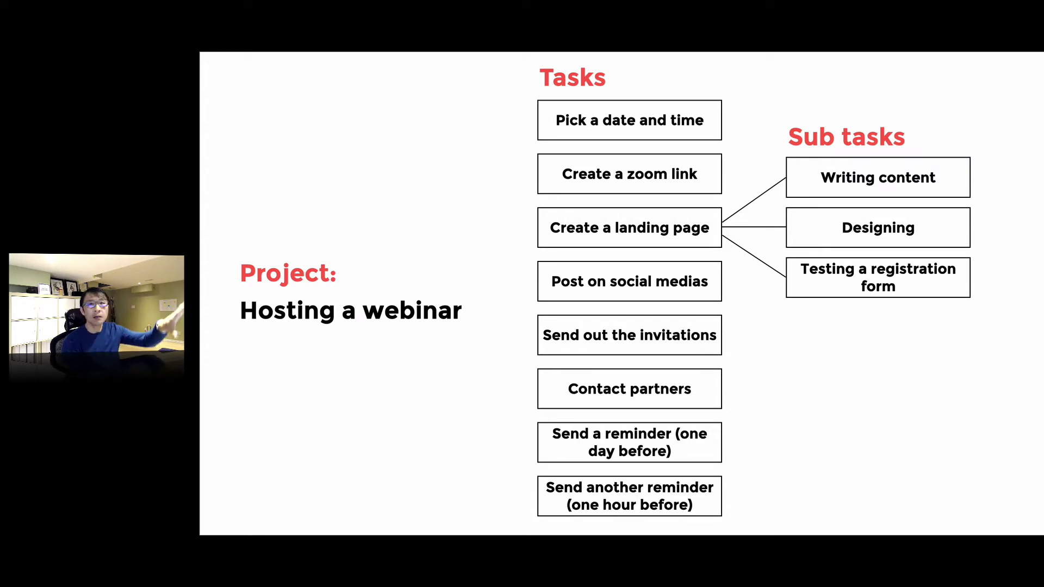
key(Right)
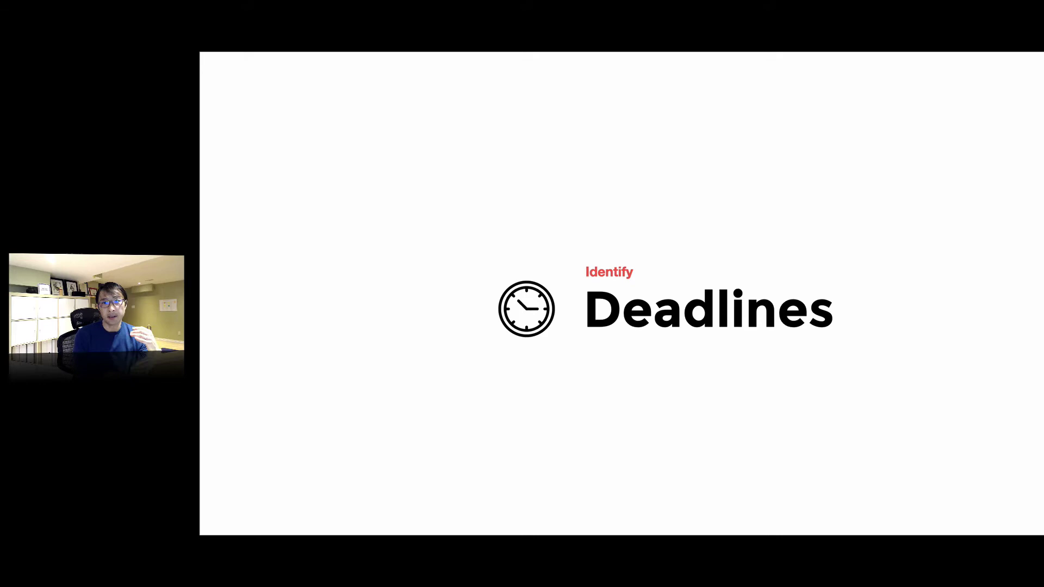
Step through the dated webinar task table and the Things app example to the Who is responsible slide.
key(Left)
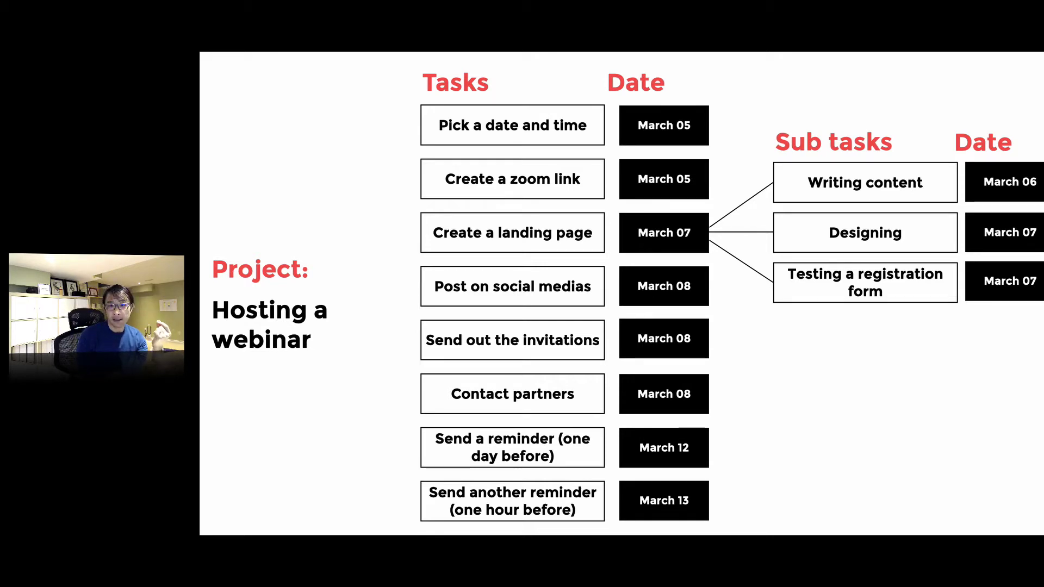
key(Right)
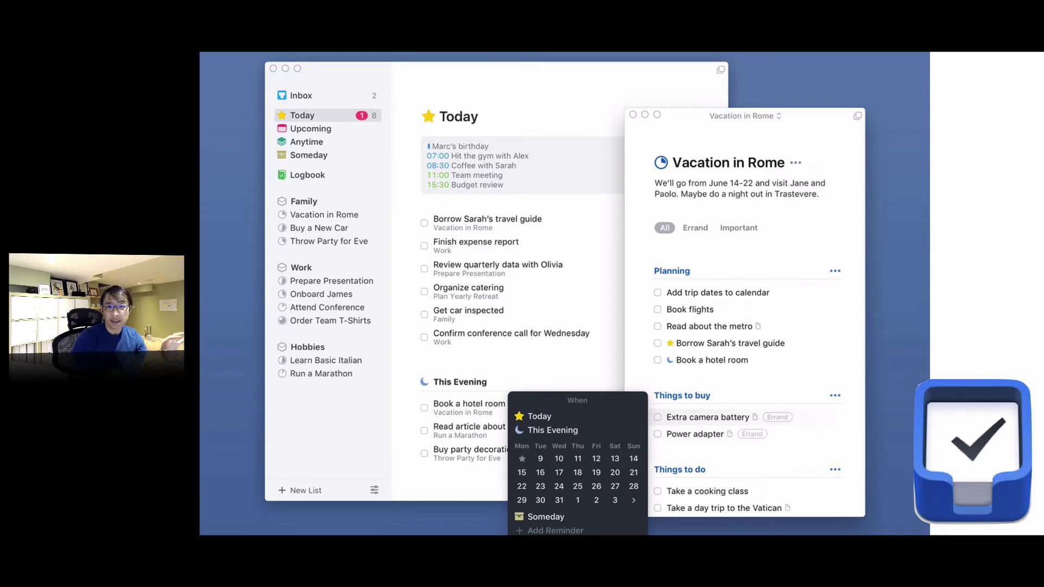
key(Right)
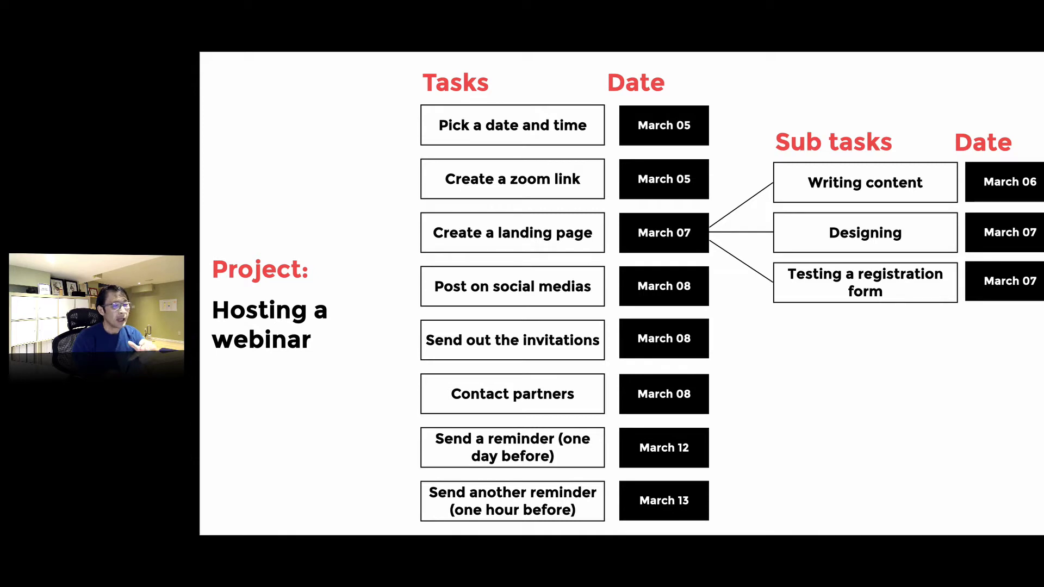
key(Right)
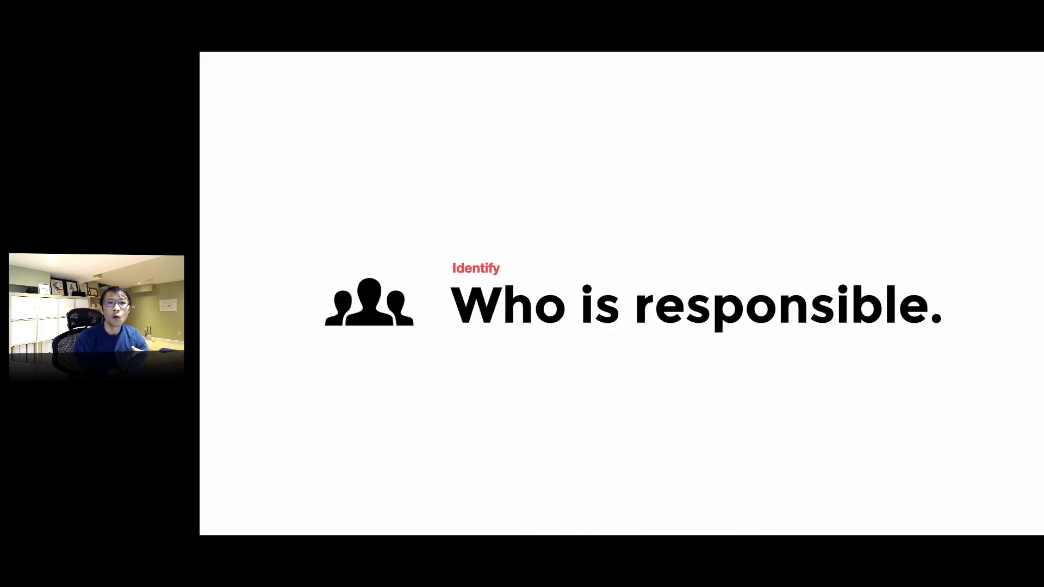
Show the webinar task table with owners, then the Asana project management tool slide.
key(Left)
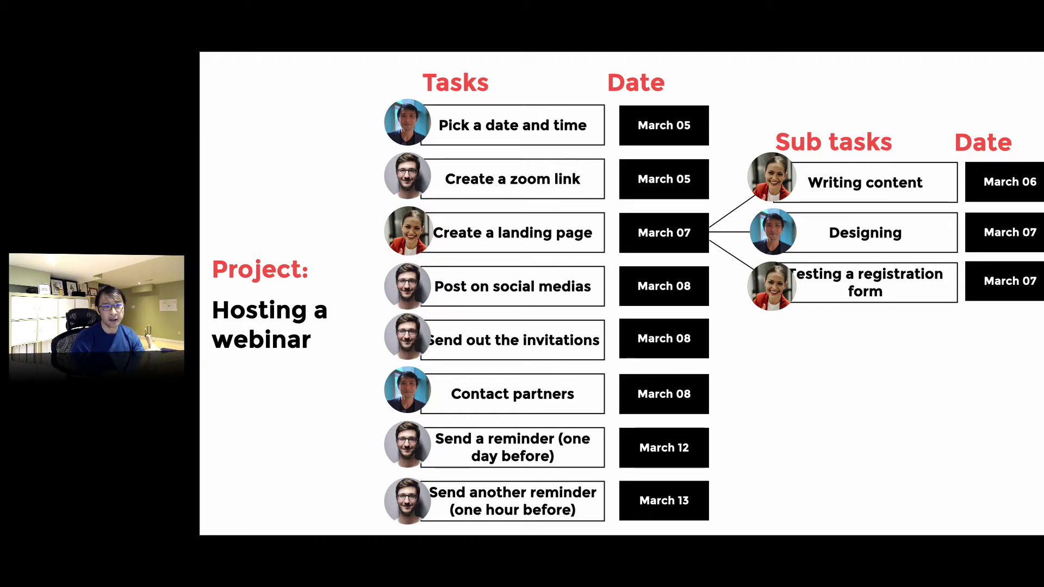
key(Right)
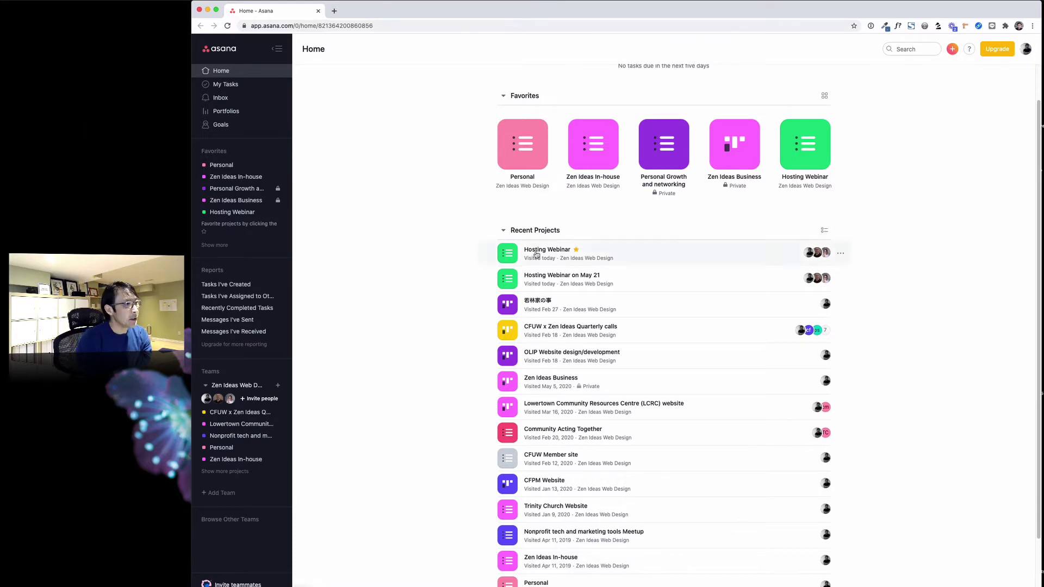
Open Hosting Webinar and browse its Board, Dashboard and Calendar views, ending back on Board.
click(507, 256)
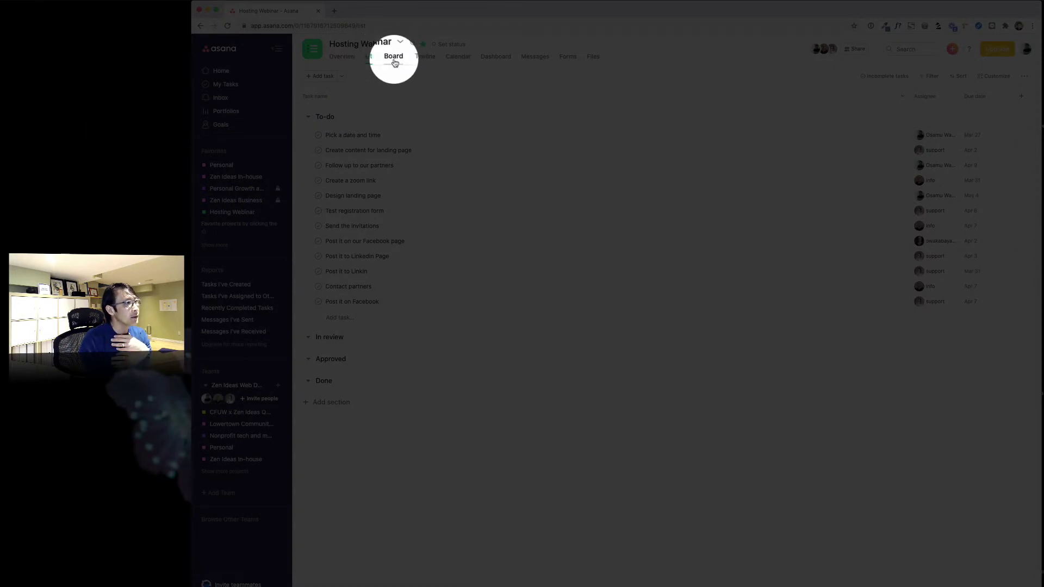
click(394, 61)
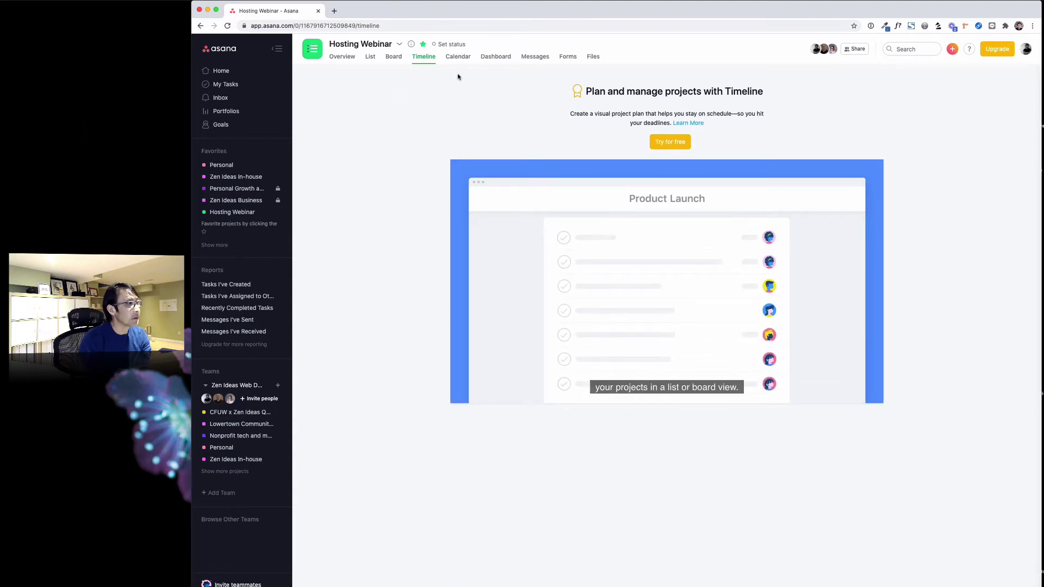
click(492, 58)
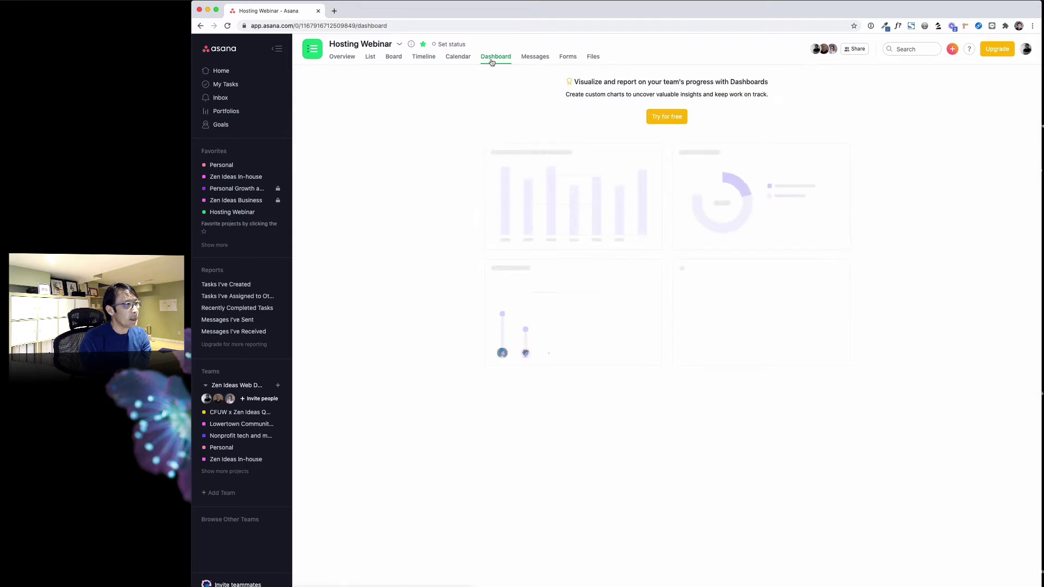
click(462, 60)
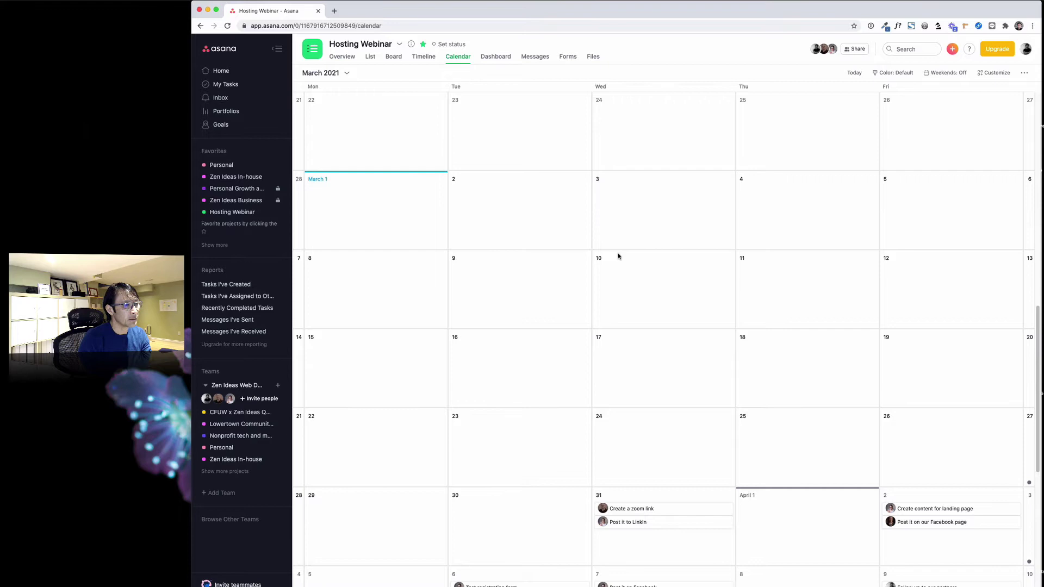
scroll(619, 256, down, 5)
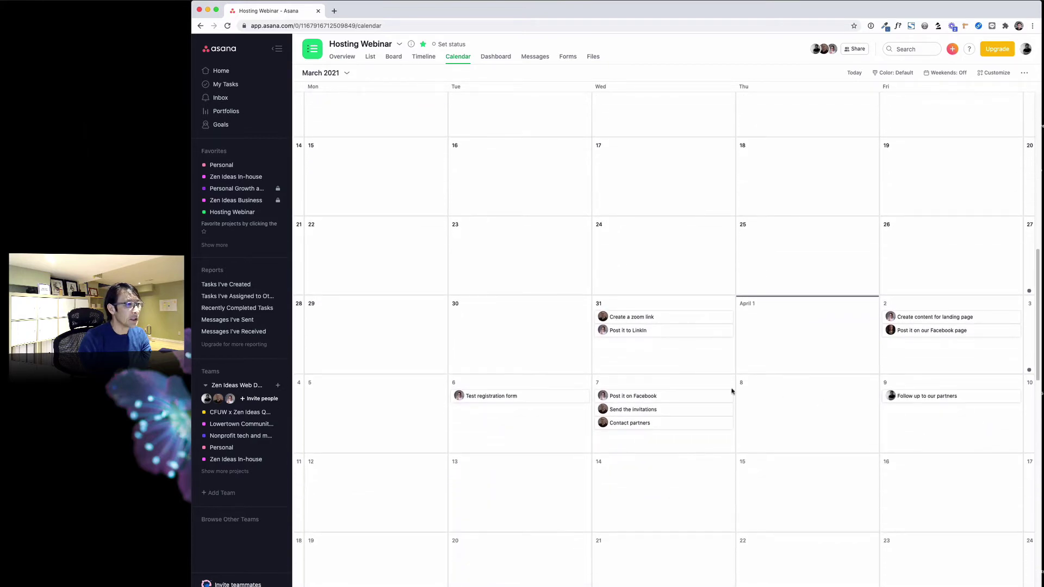
click(399, 62)
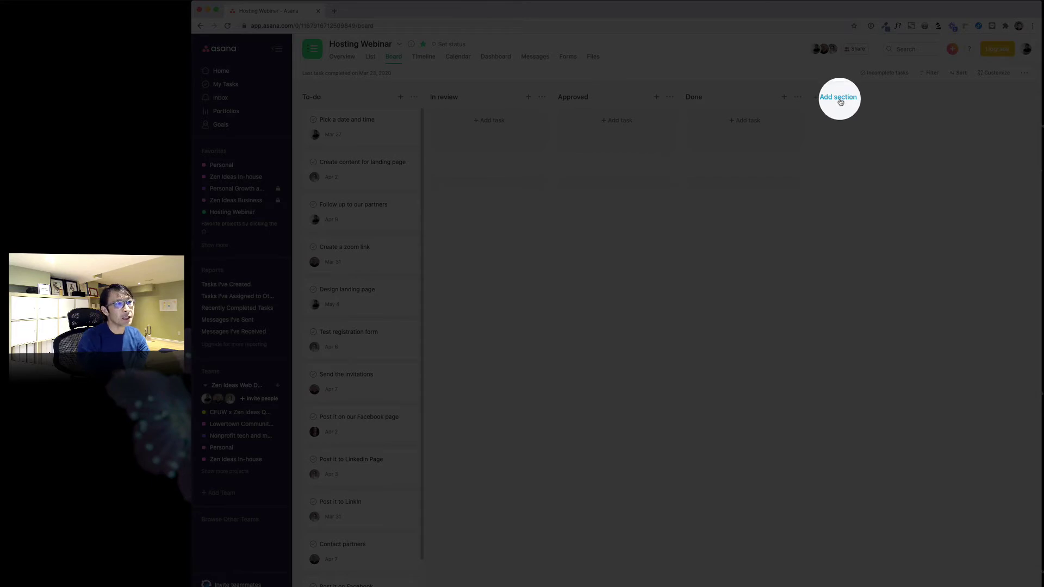
Drag the Pick a date and time card (Mar 27) through In review into the Done column.
click(830, 96)
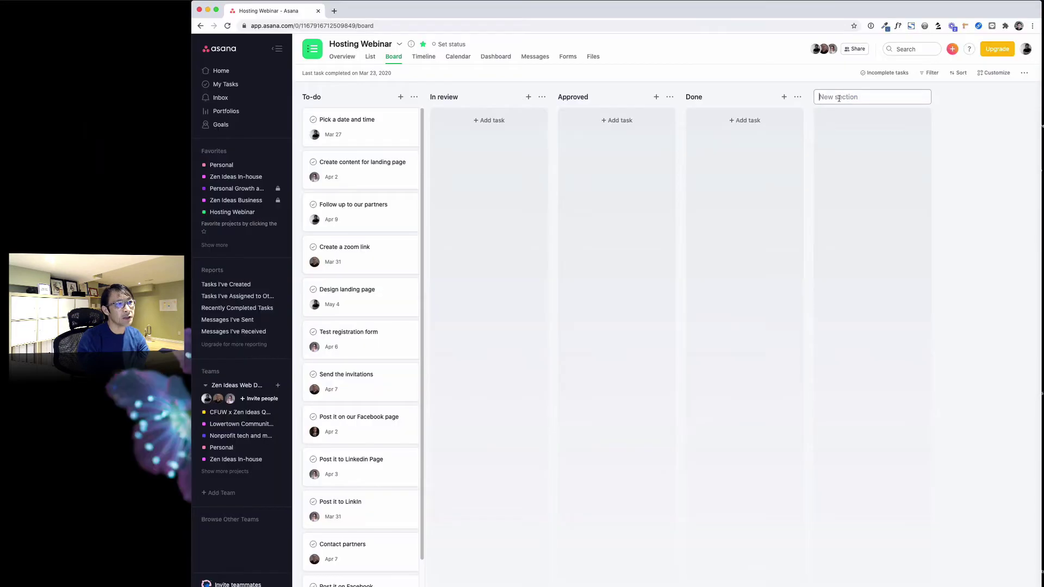
click(974, 142)
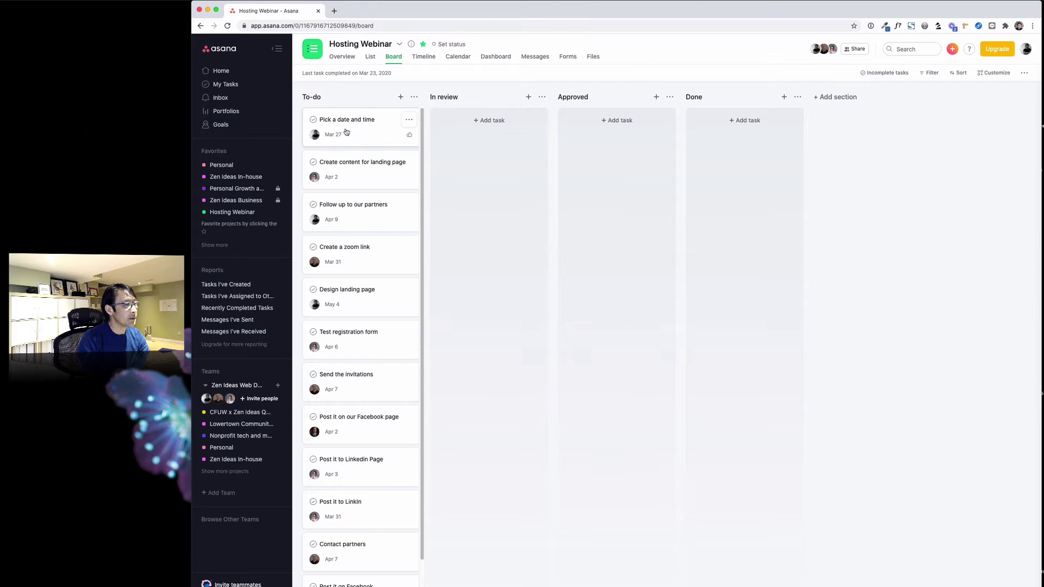
drag(347, 131, 481, 155)
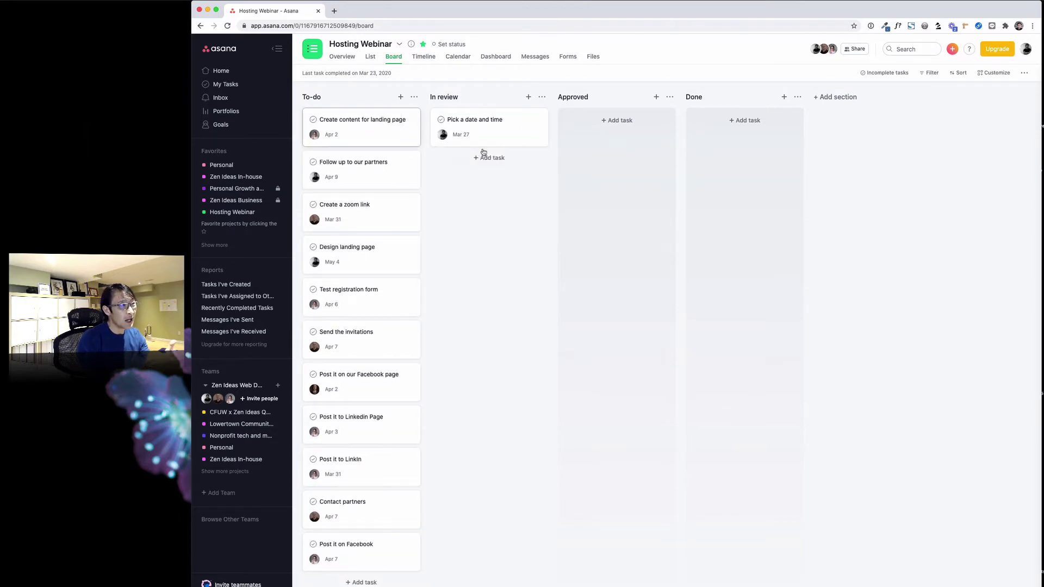
drag(504, 144, 751, 142)
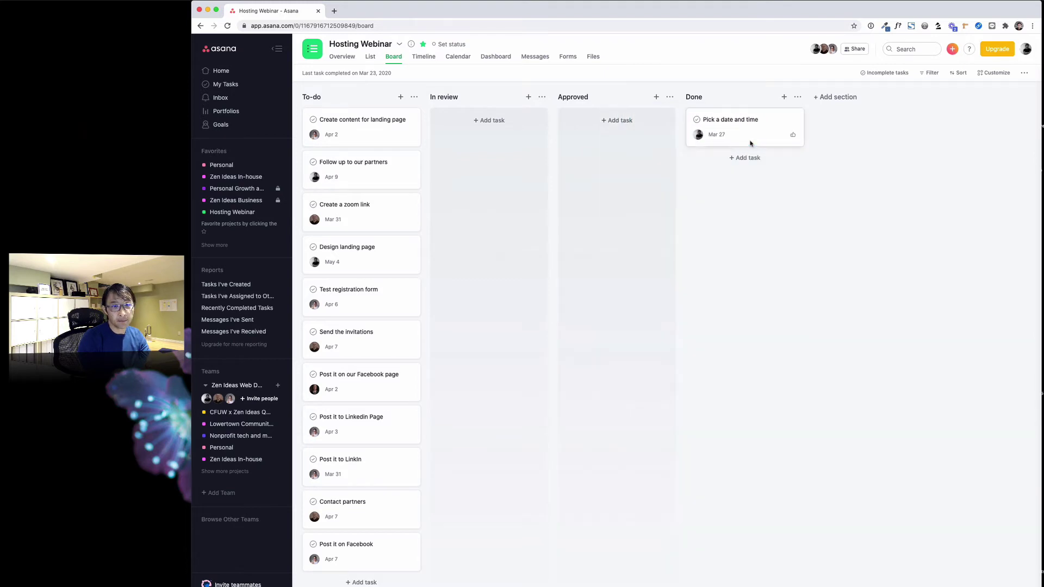
Add subtasks Creating a content, Design and layout, Build a registration form and Test a registration form.
click(350, 250)
double_click(766, 104)
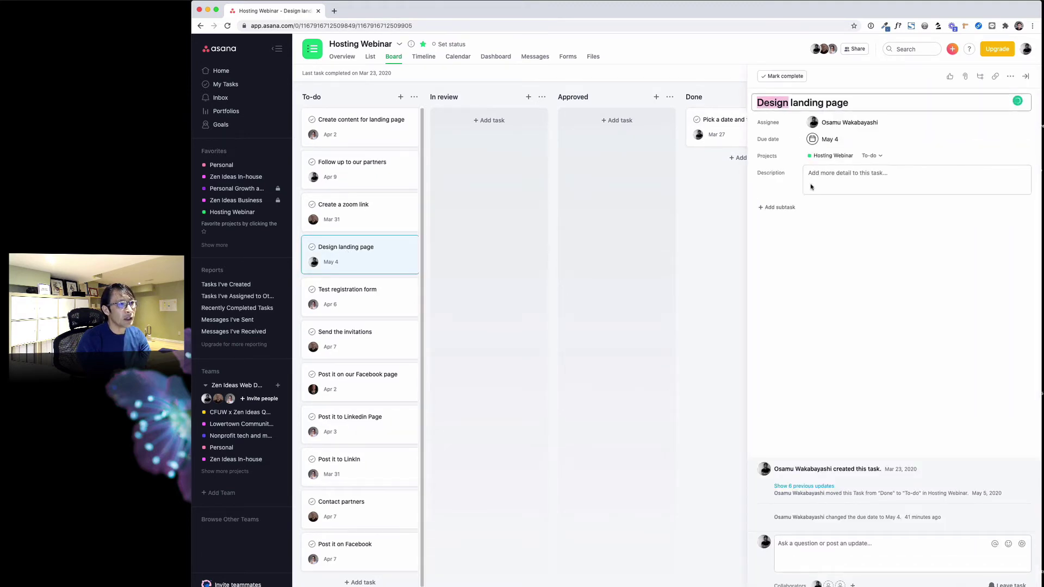
click(781, 210)
text(Creating a content)
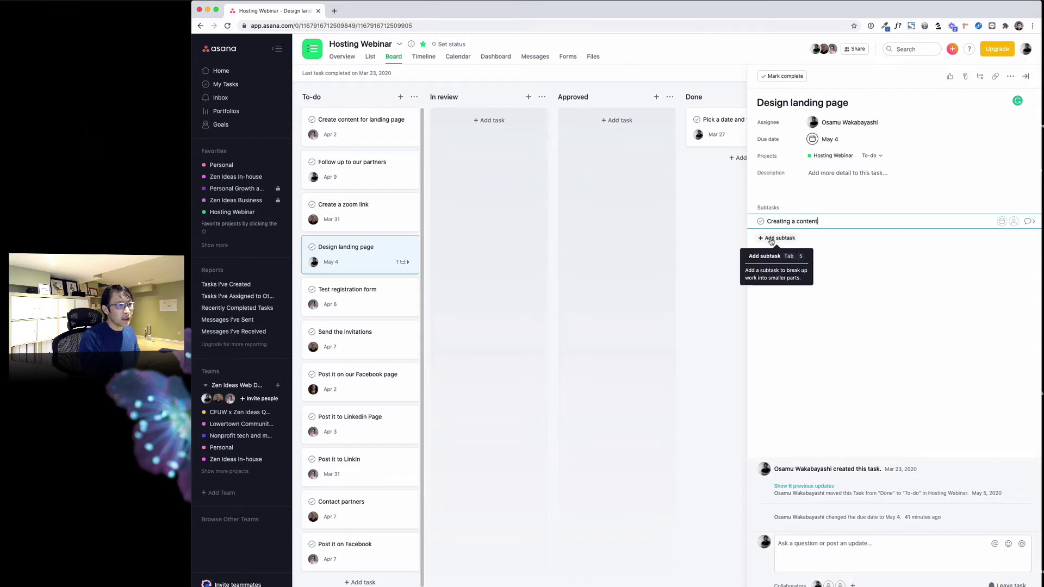
click(772, 238)
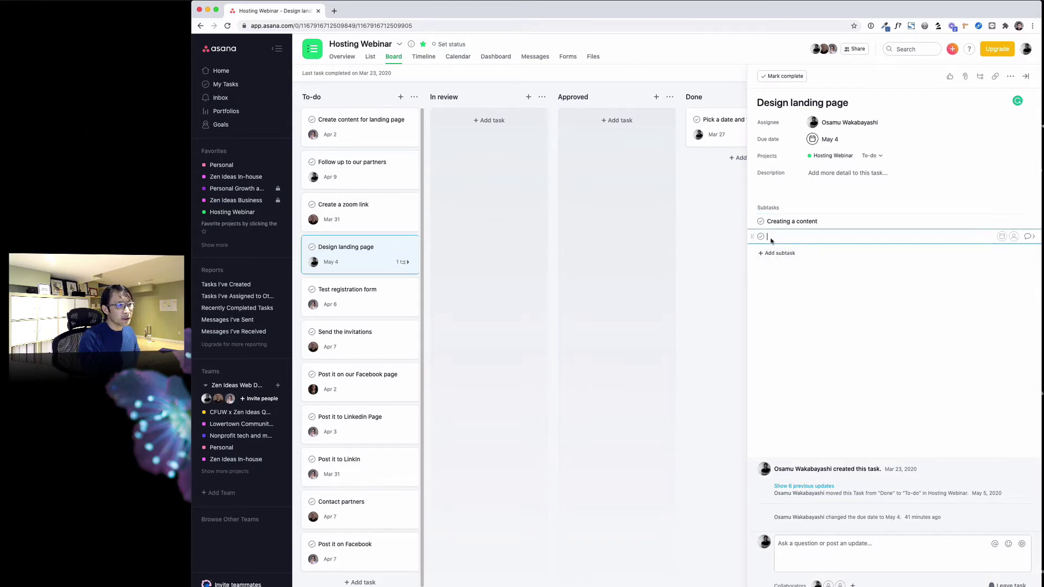
text(Da)
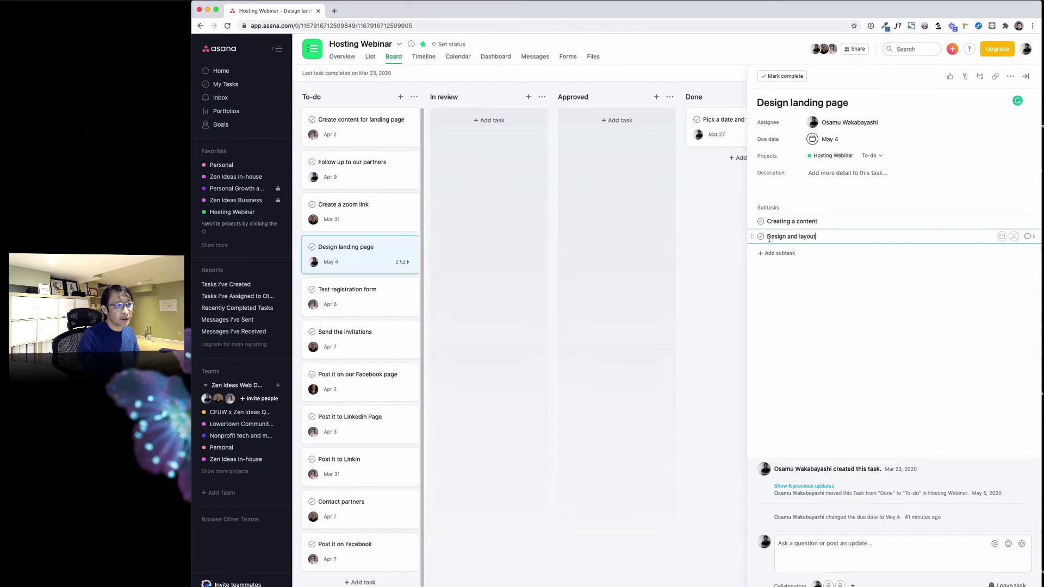
click(786, 253)
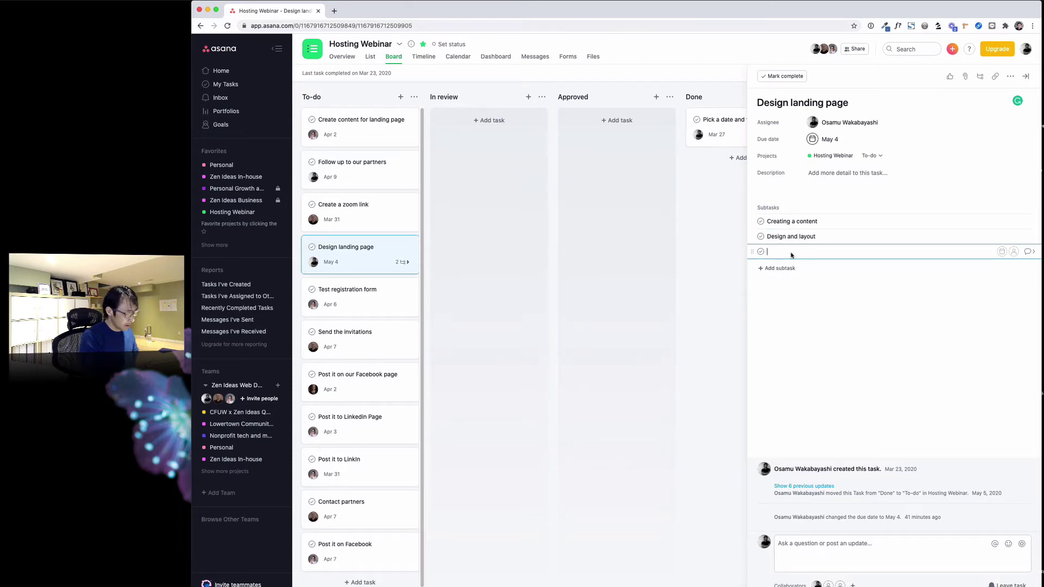
text(Build )
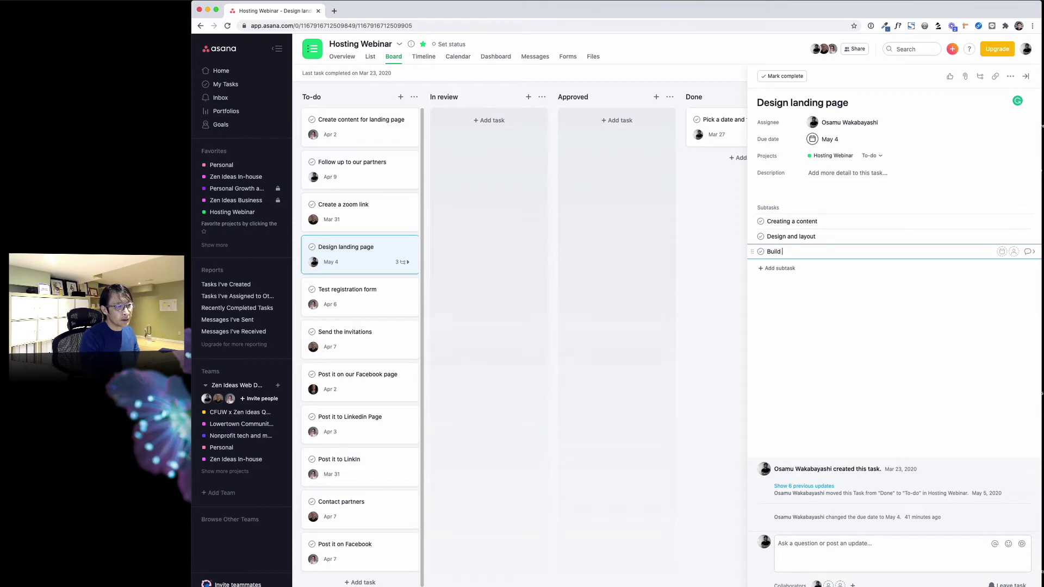
text(a registration form)
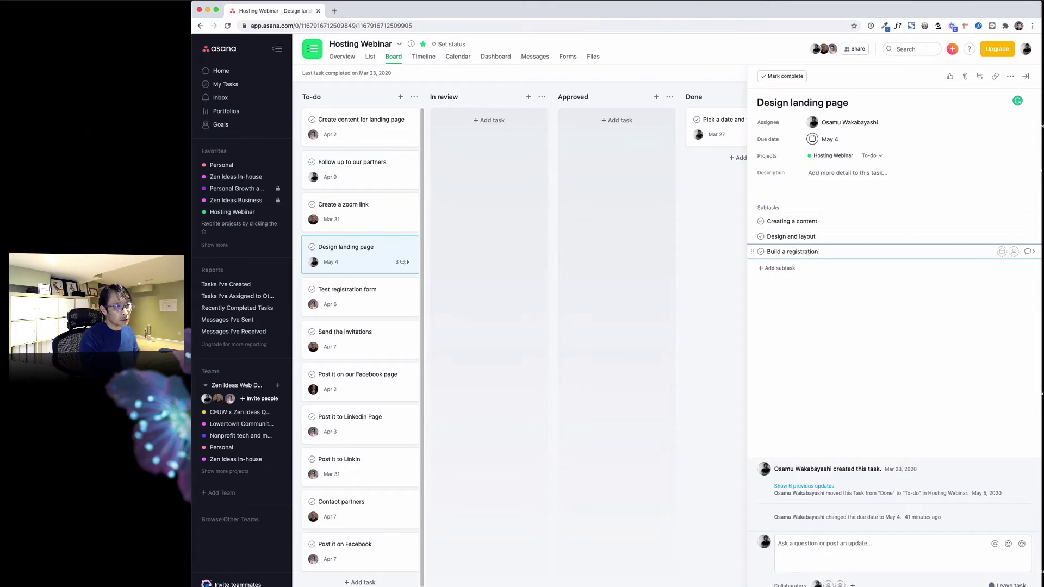
click(782, 268)
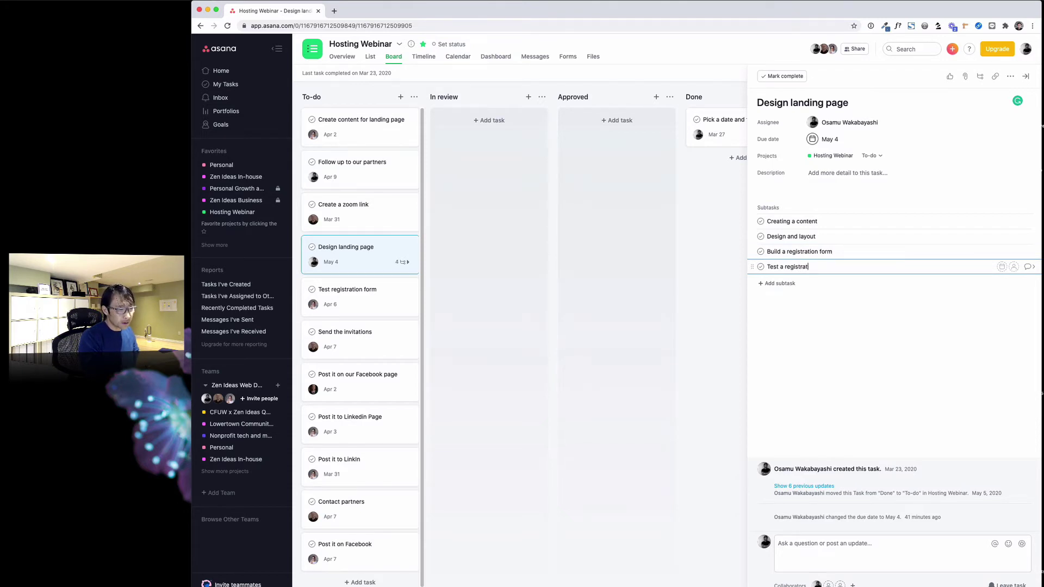
click(848, 318)
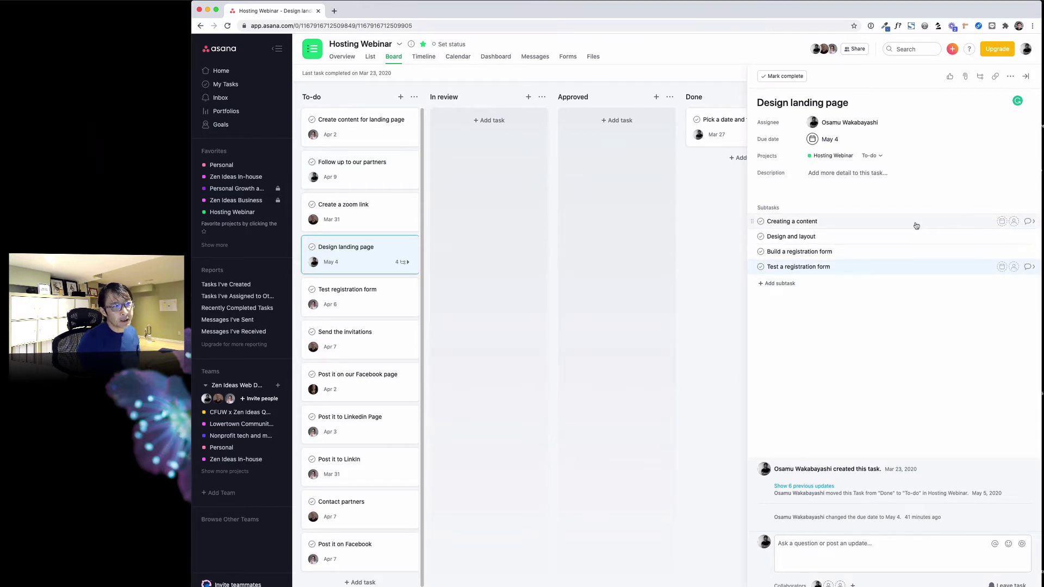
Pick an assignee for Creating a content, Design and layout, Build and Test a registration form.
click(1014, 222)
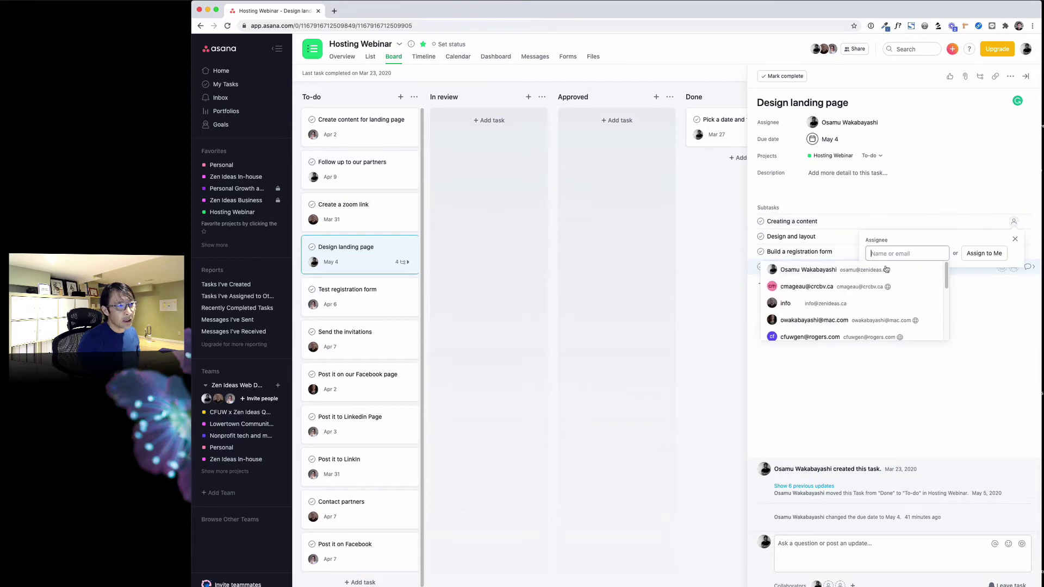
scroll(838, 308, down, 1)
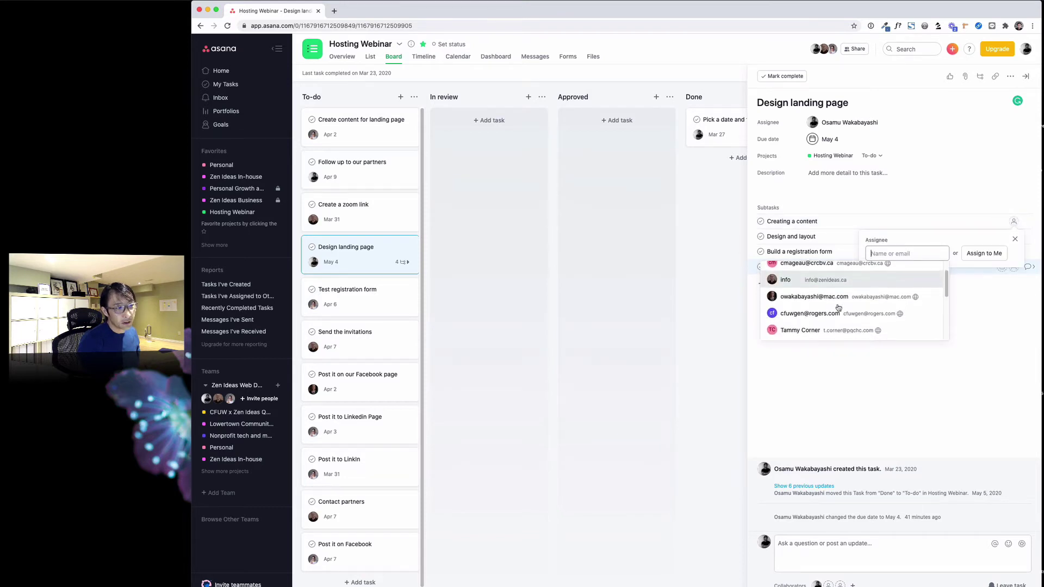
click(824, 285)
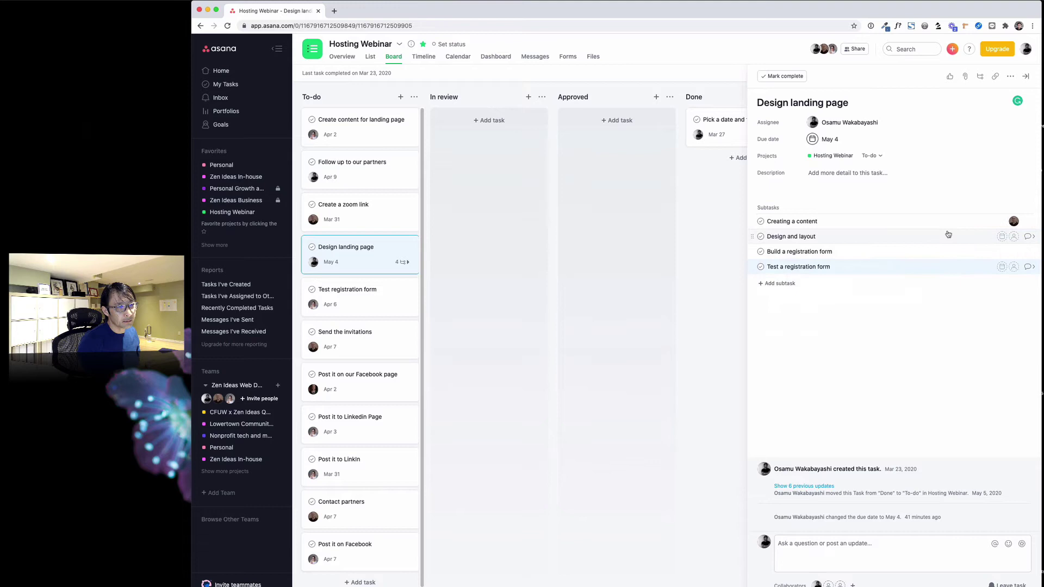
click(1013, 238)
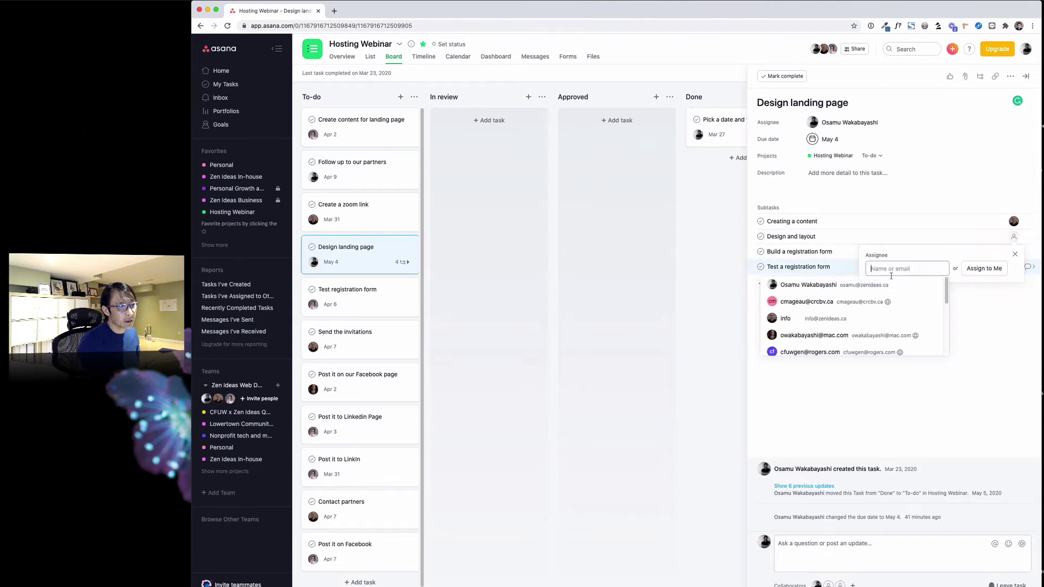
click(828, 335)
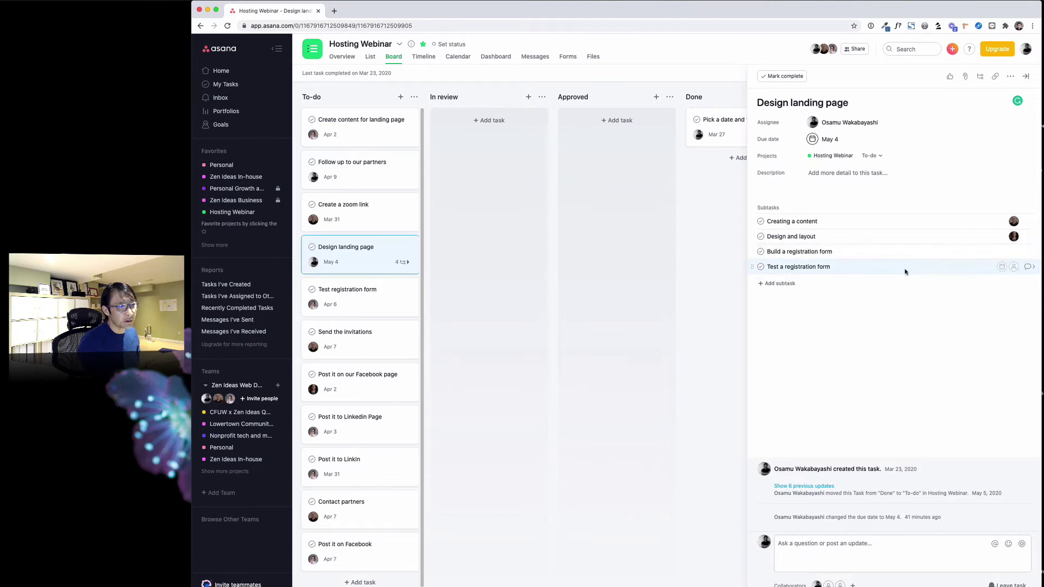
click(1013, 253)
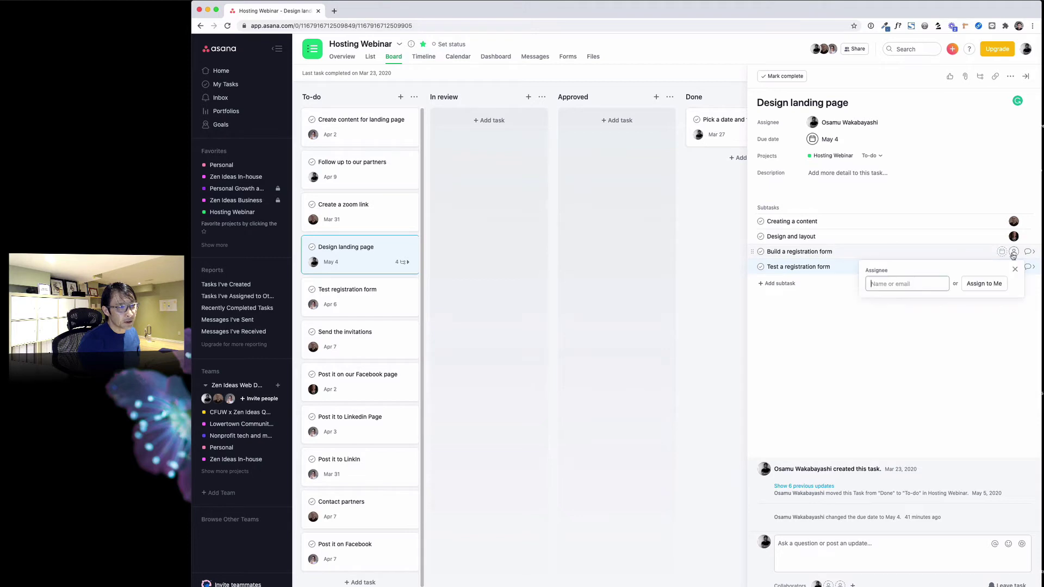
click(827, 335)
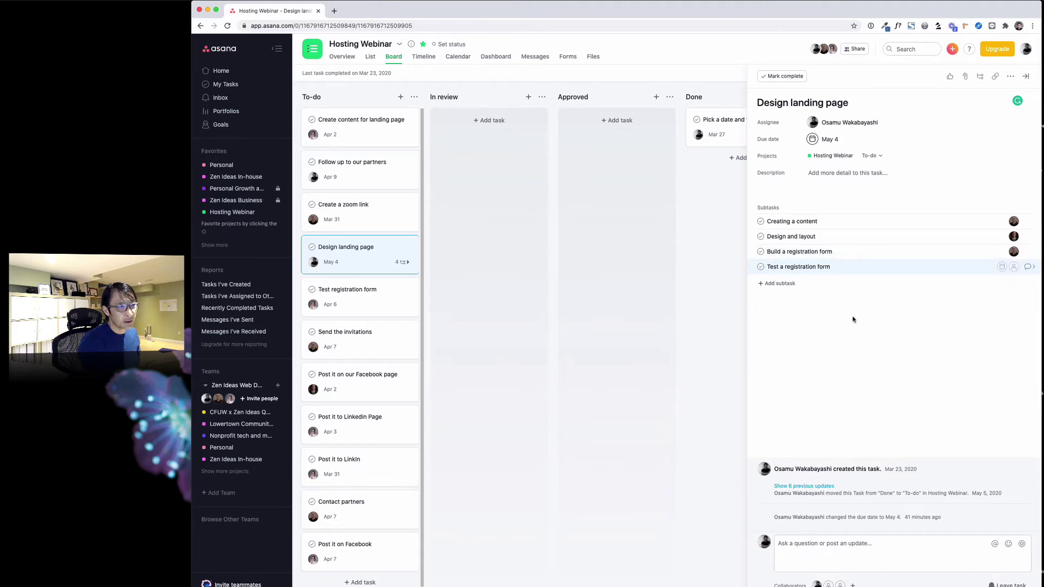
click(1014, 266)
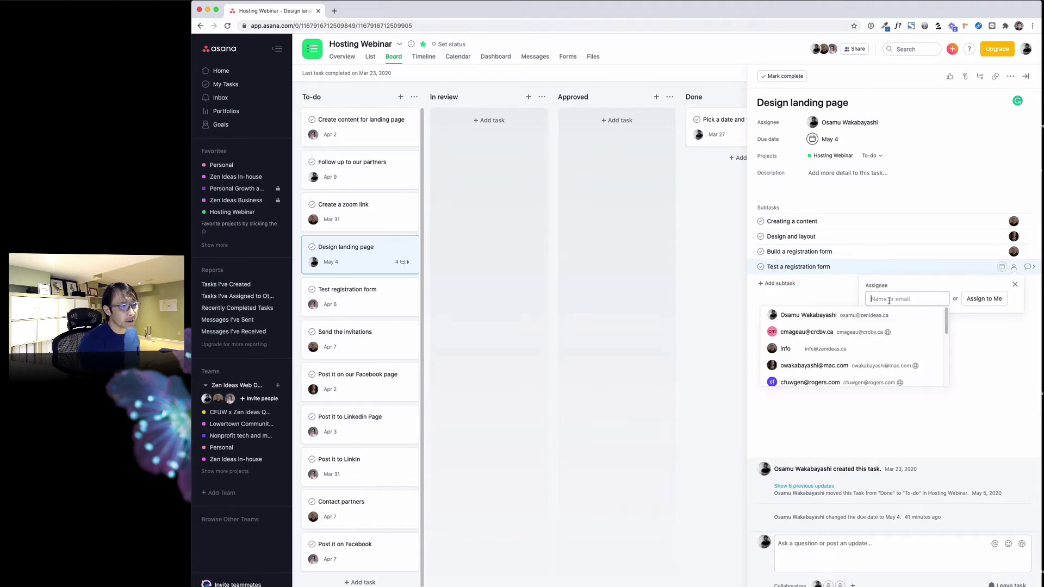
click(822, 349)
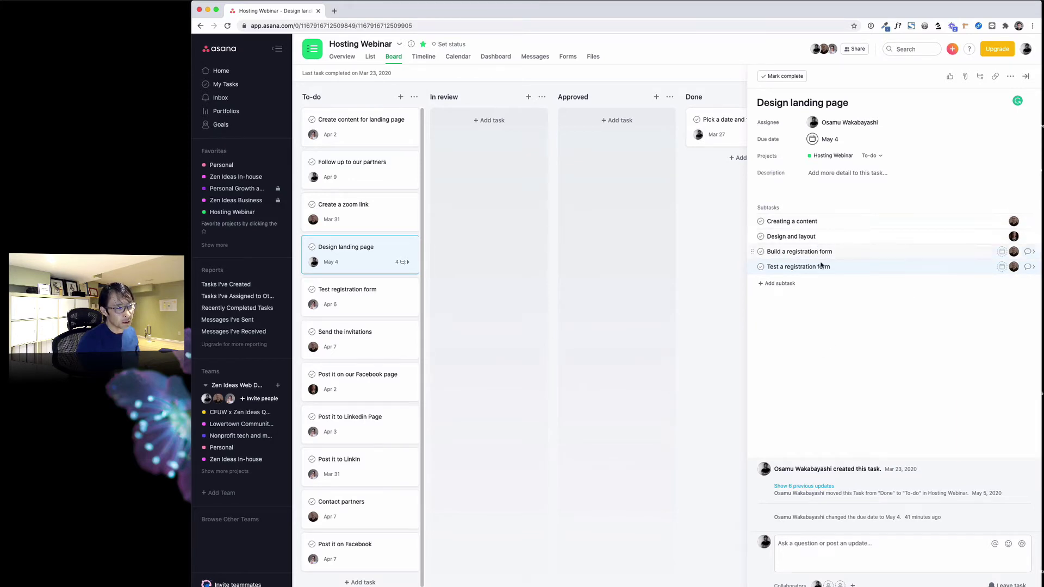
Change the Design landing page task's due date to Apr 27.
click(827, 141)
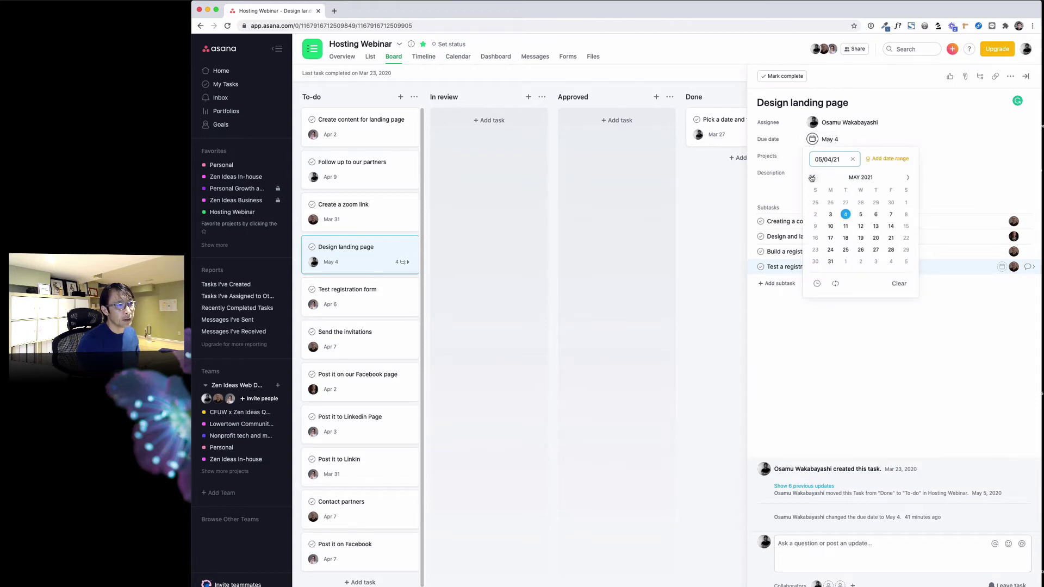
click(846, 203)
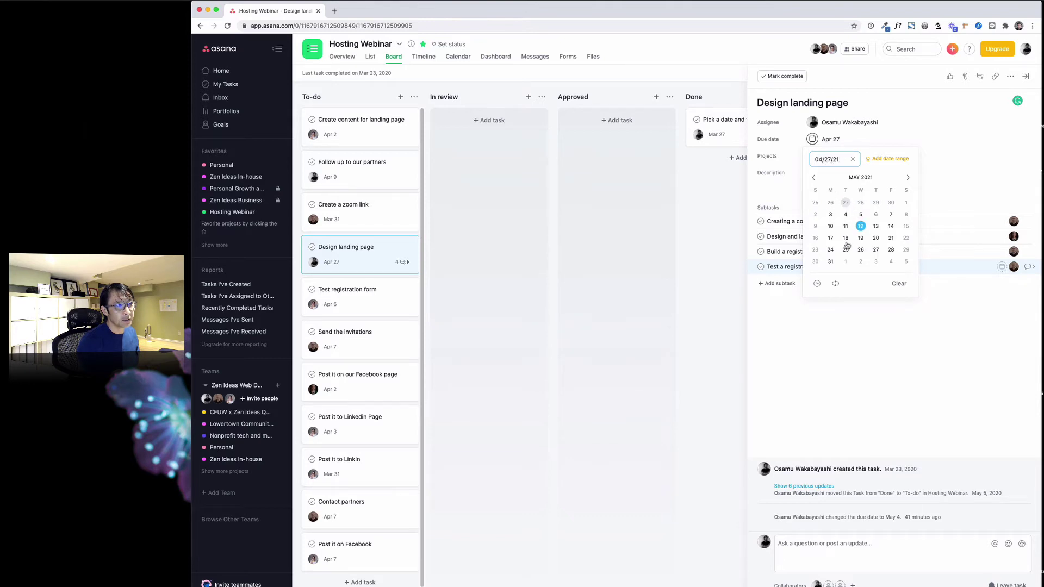
click(965, 134)
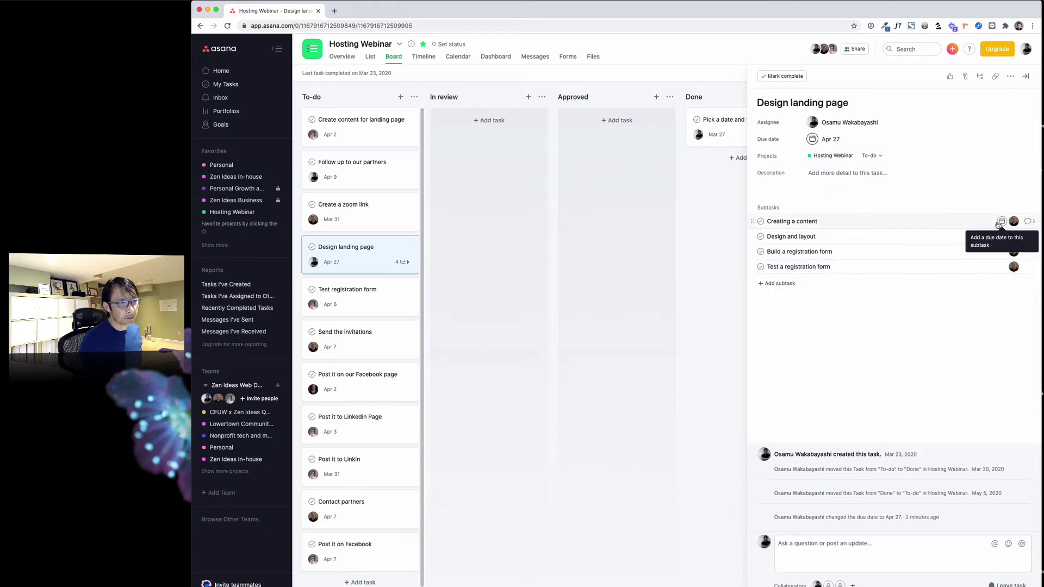
Date the Creating a content subtask Mar 23 and Design and layout Mar 26.
click(1001, 222)
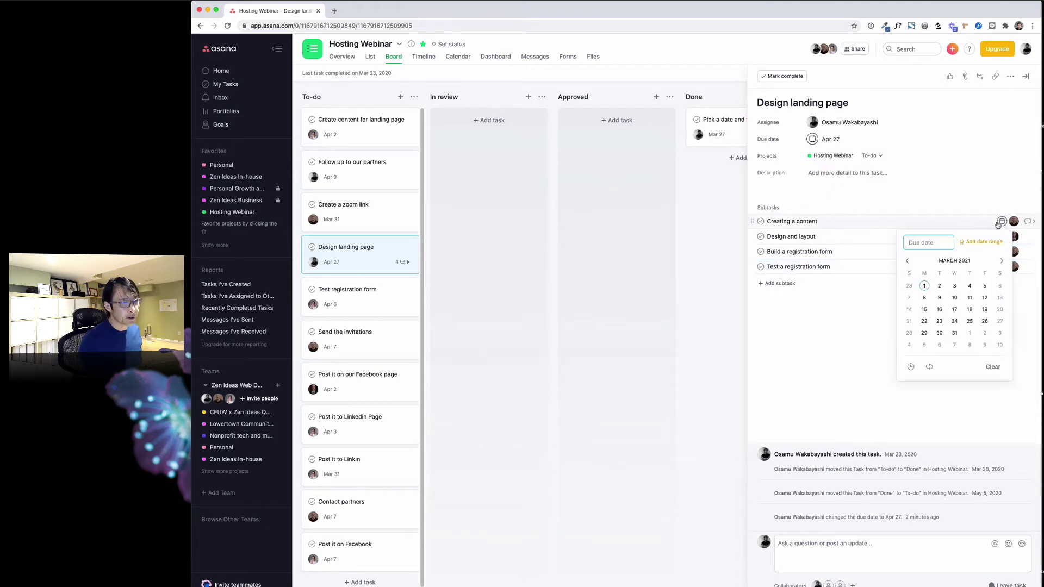
click(939, 321)
click(872, 319)
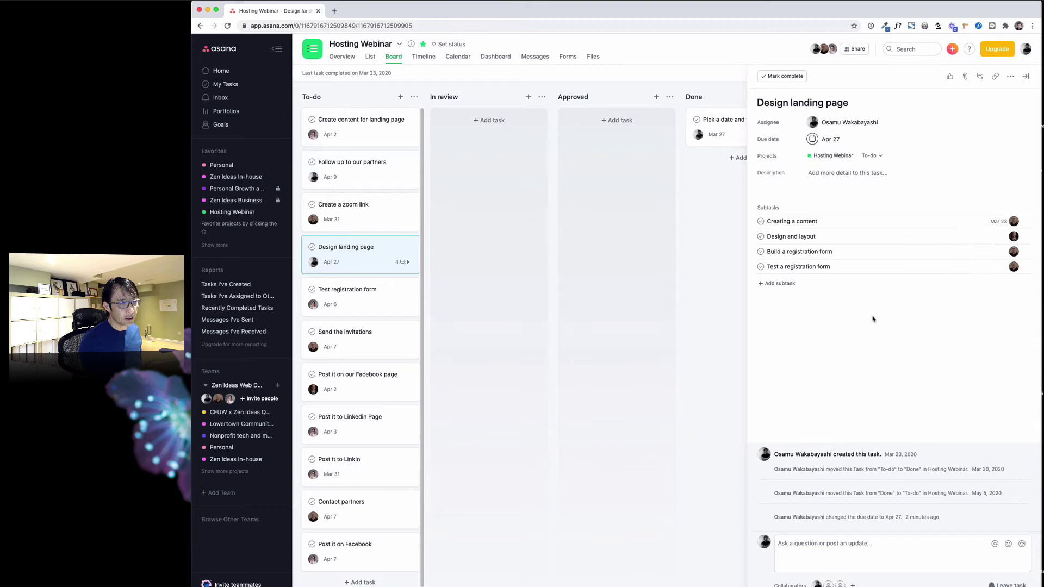
click(1001, 237)
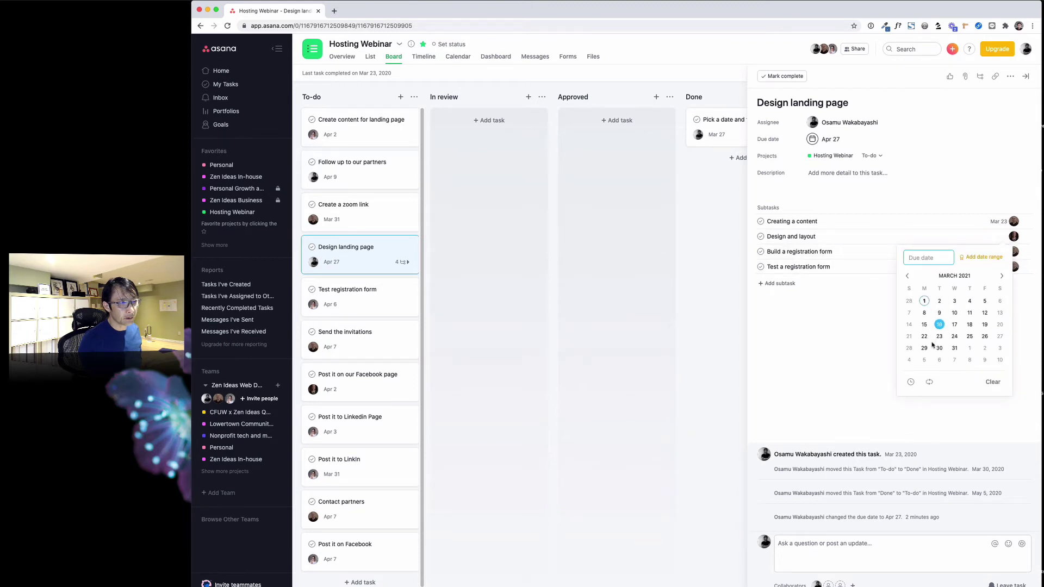
click(984, 335)
click(865, 338)
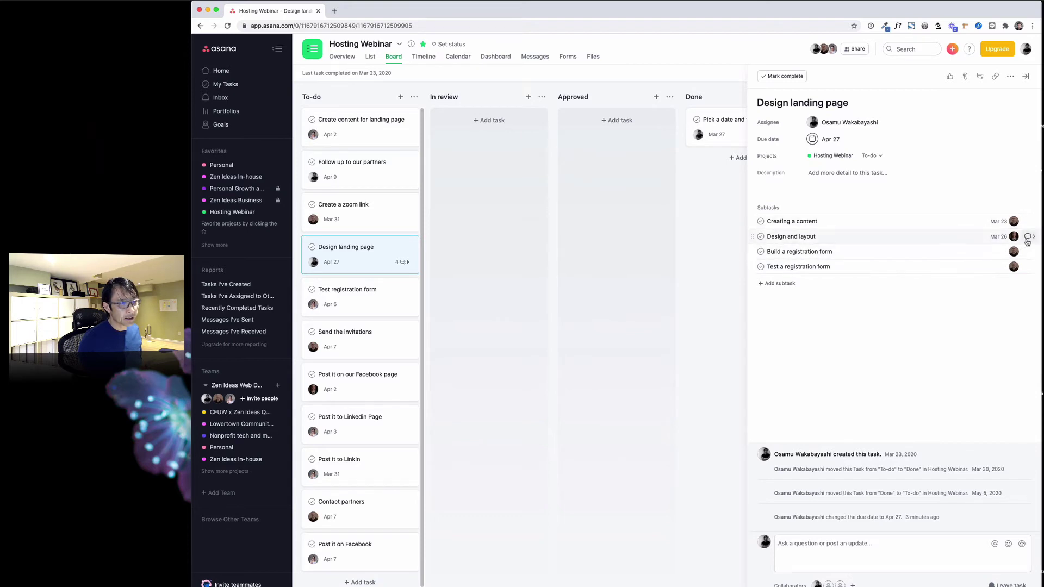
click(1029, 237)
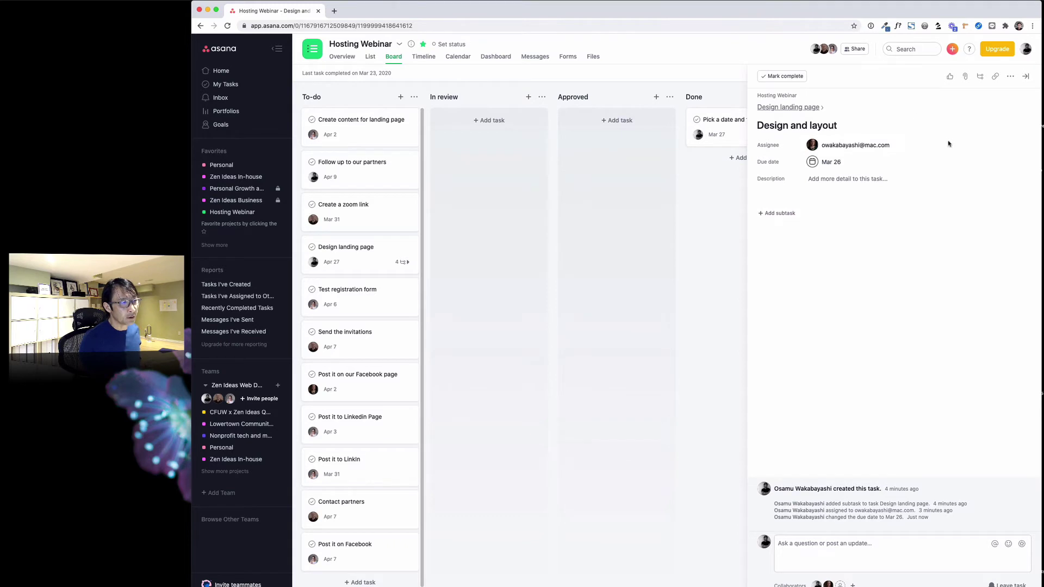
Back on Design landing page, tick off all four subtasks as complete.
click(788, 107)
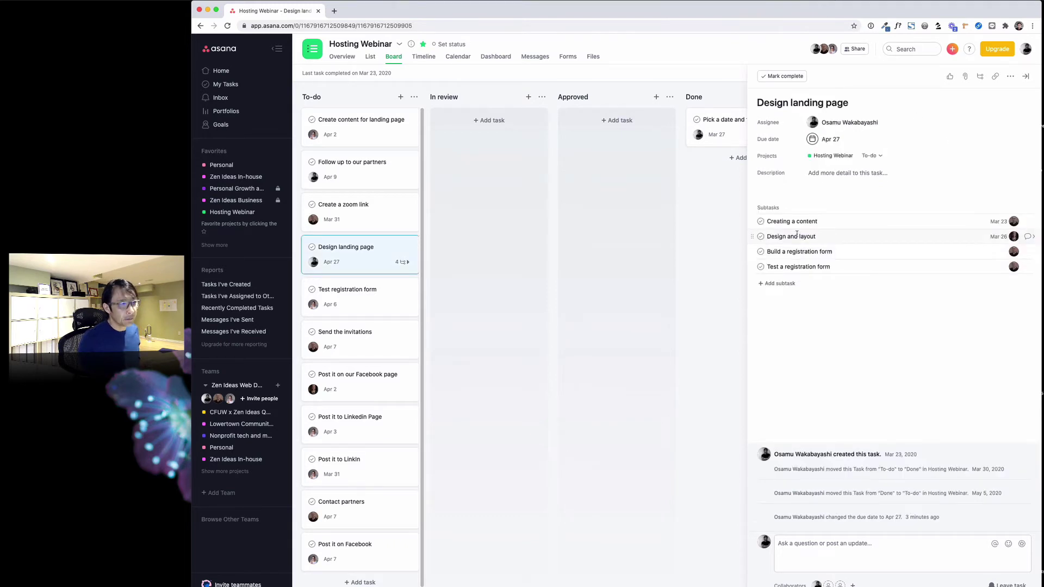
click(761, 223)
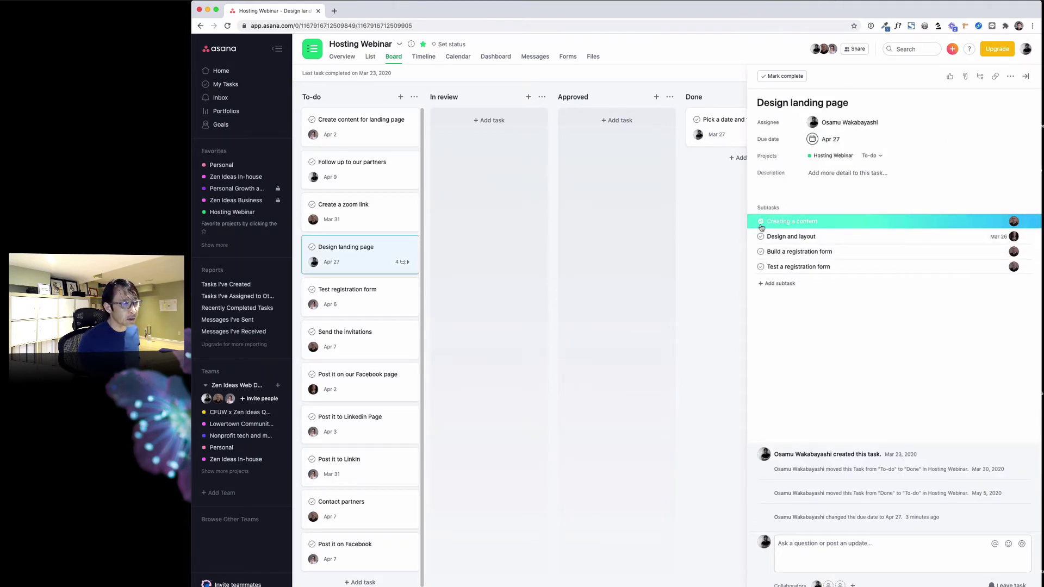
click(760, 237)
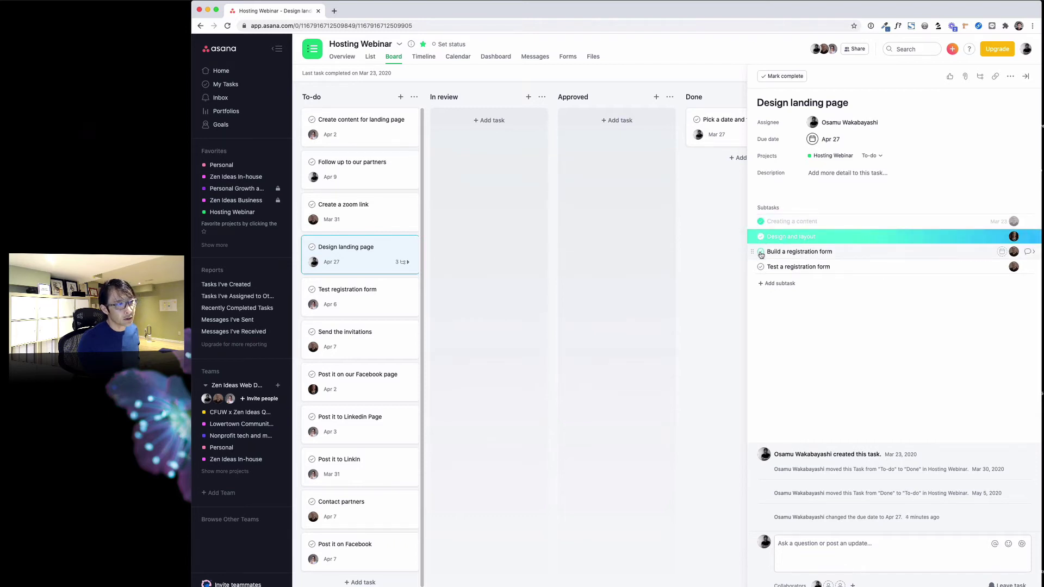
click(761, 252)
click(760, 267)
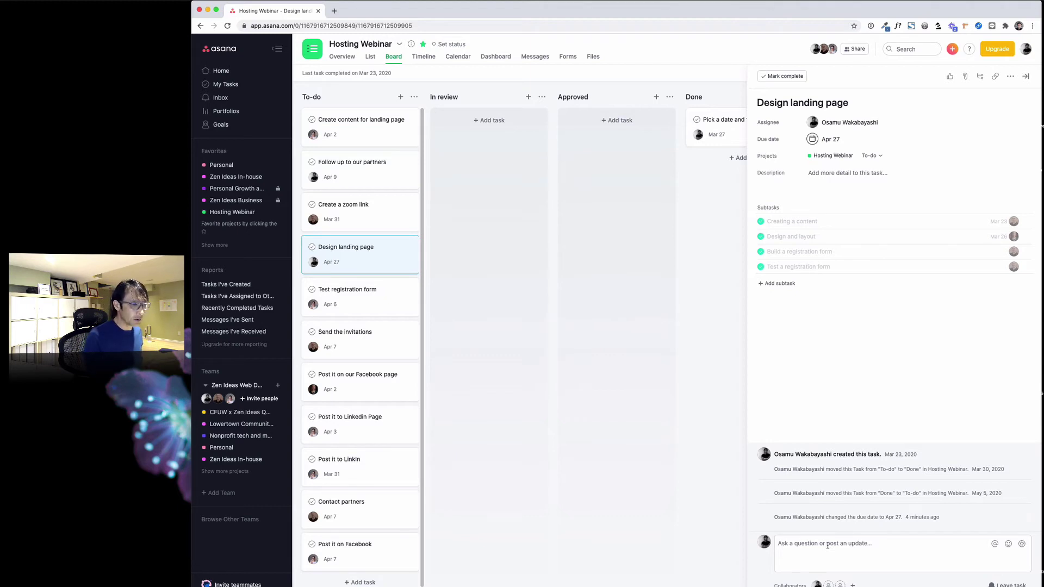
Draft the comment 'Can you replace this image with ...' and close the attach-file menu unused.
click(814, 544)
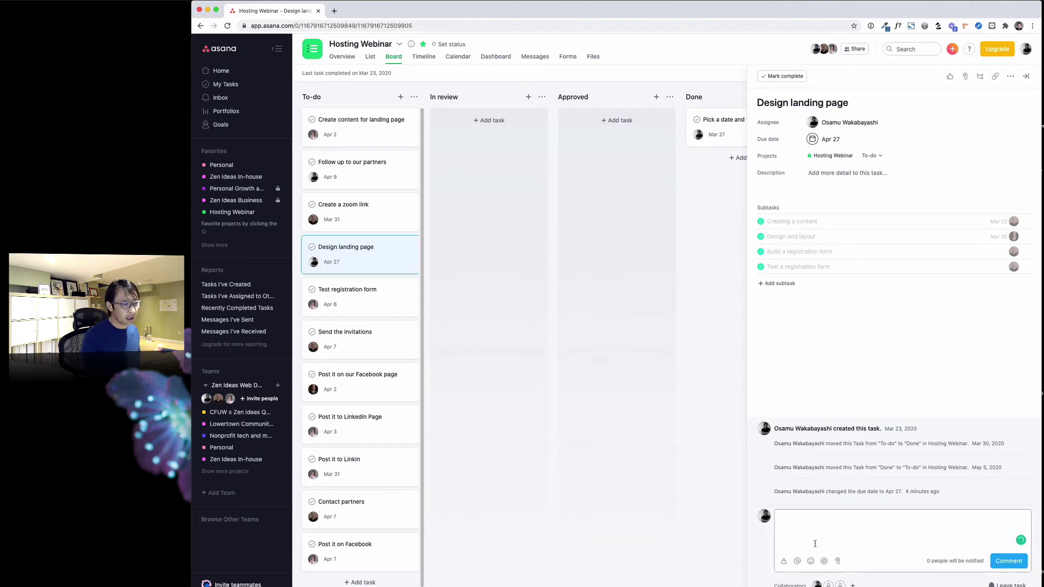
text(Can y)
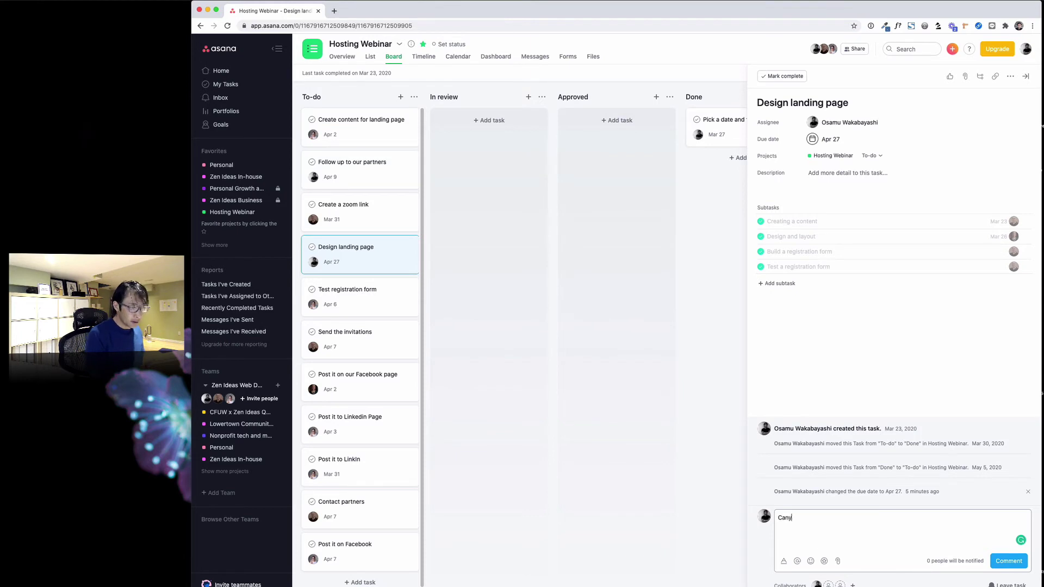
text(ou repla)
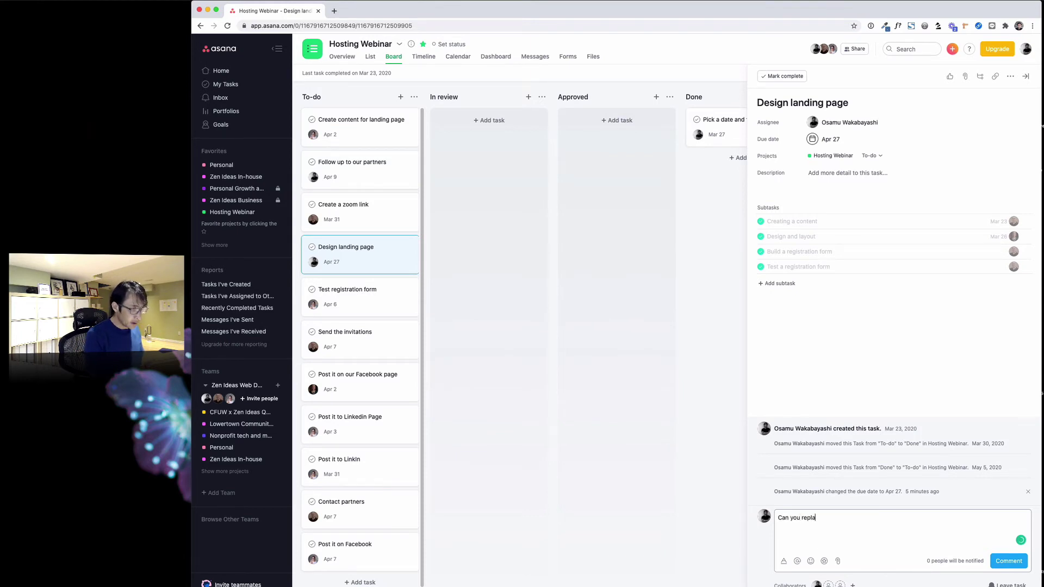
text(ce this imag)
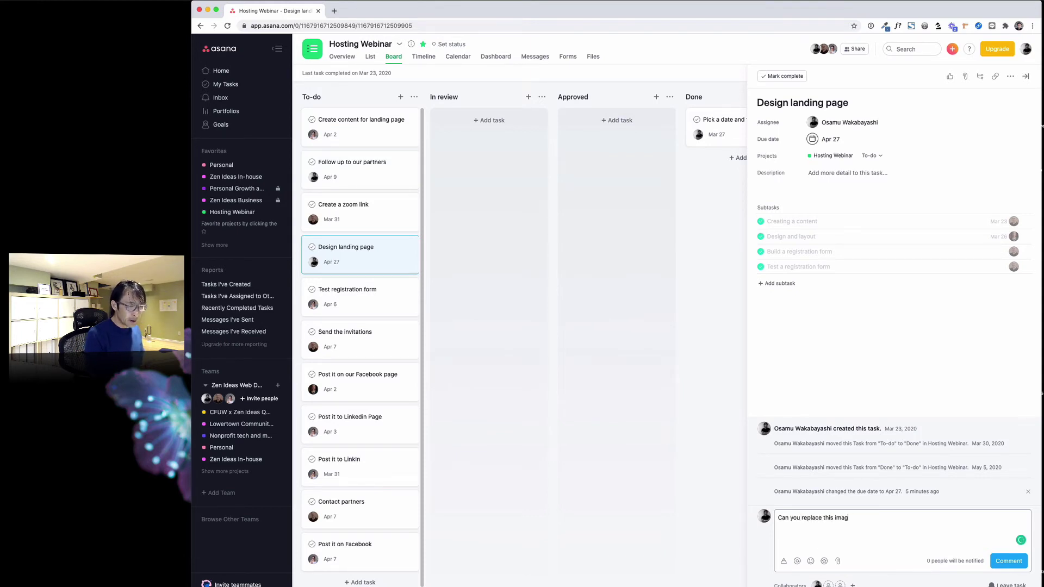
text(e with ....)
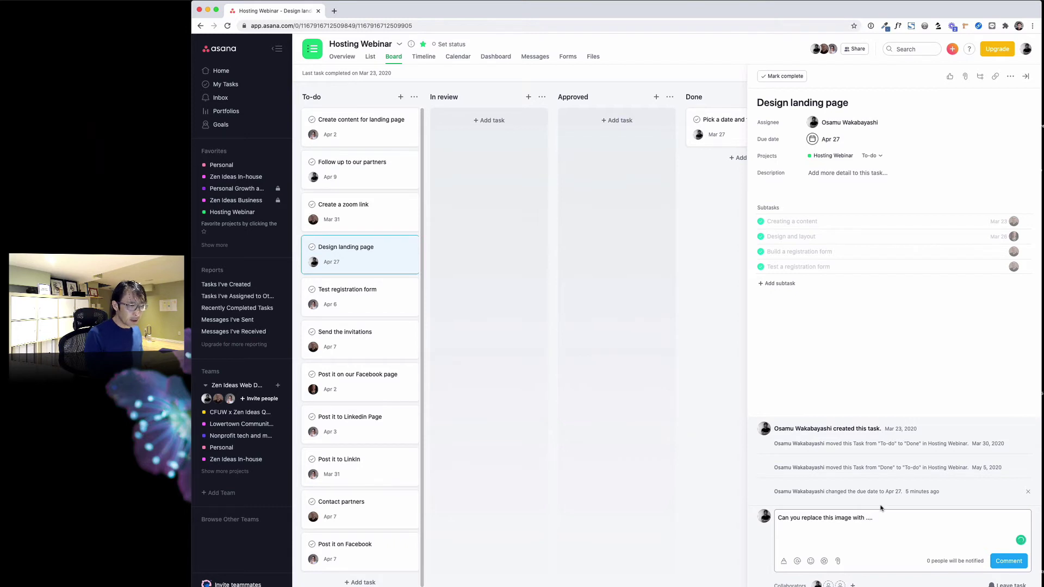
click(839, 561)
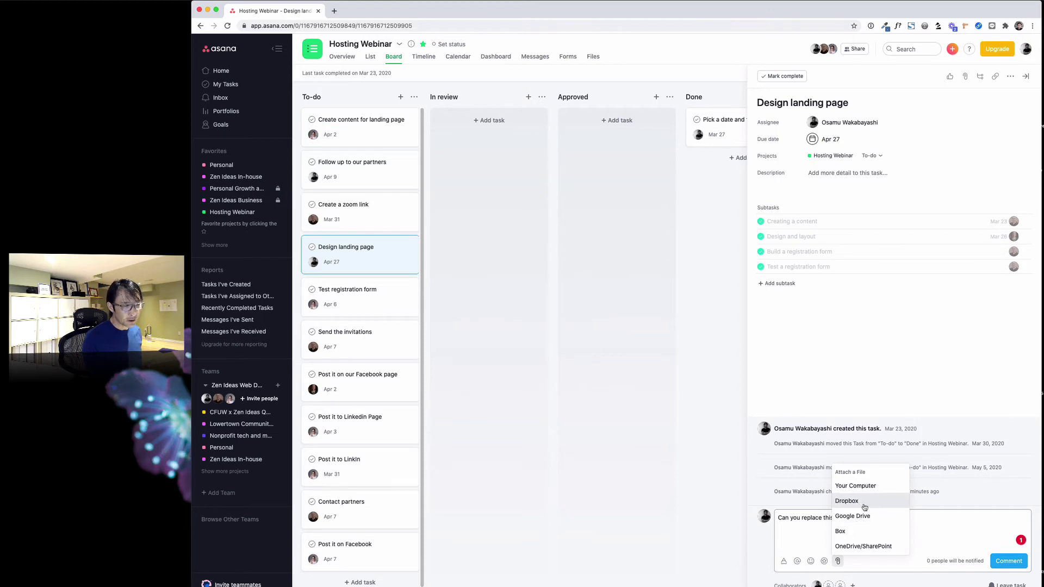
click(825, 464)
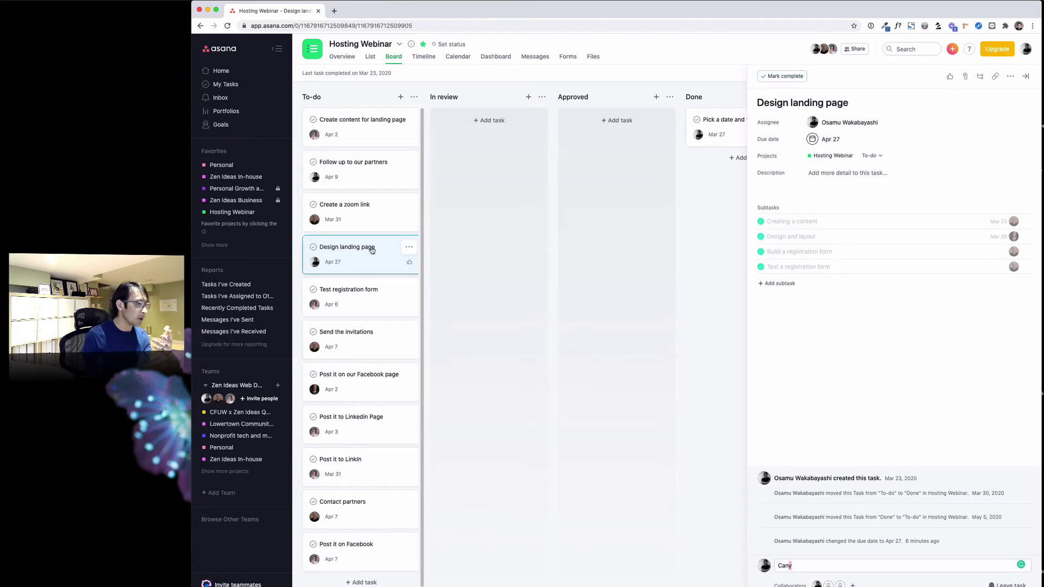
Move the Design landing page card from To-do through Approved into the Done column.
click(1027, 77)
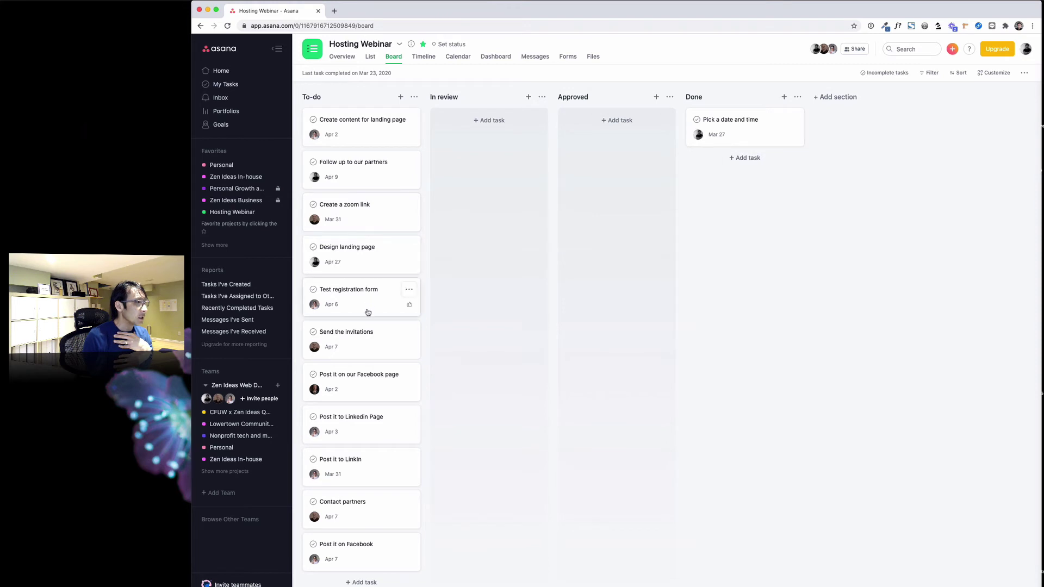
drag(358, 269, 612, 242)
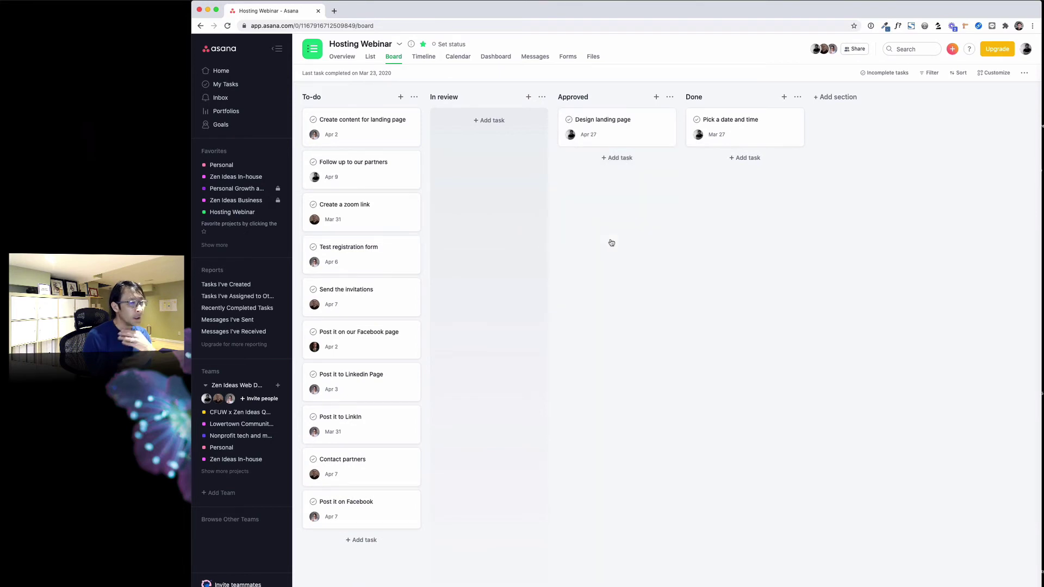
click(615, 133)
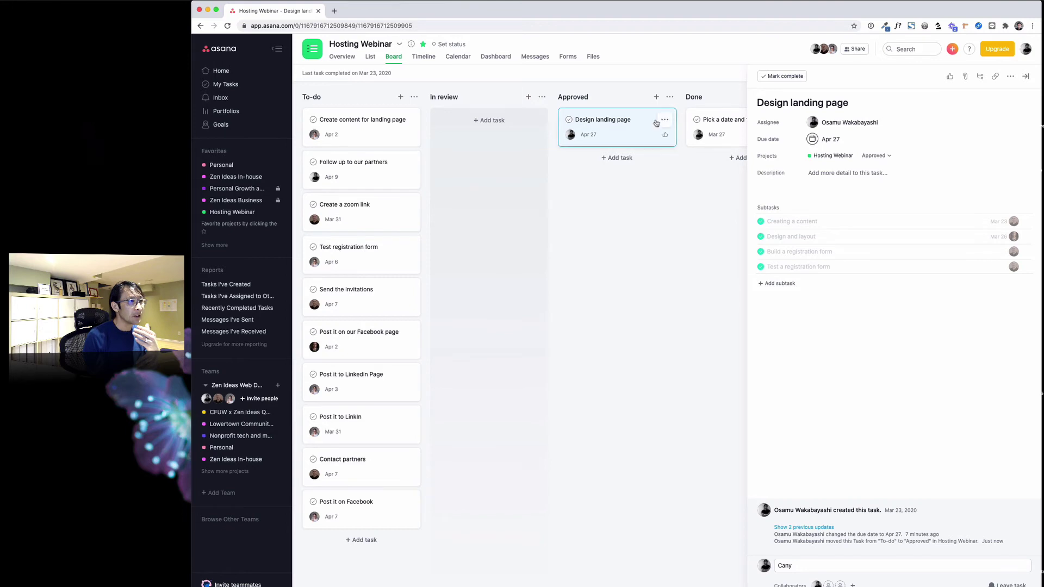
drag(641, 128, 722, 181)
drag(564, 142, 658, 191)
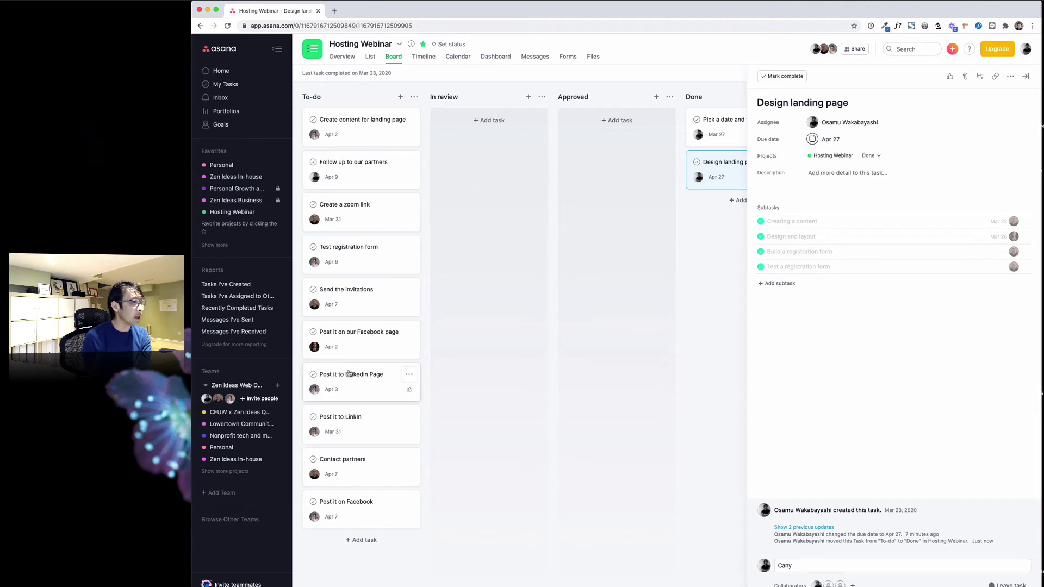
Drag Post it to LinkedIn Page (Apr 3) and Send the invitations (Apr 7) from To-do into Done.
drag(349, 374, 681, 360)
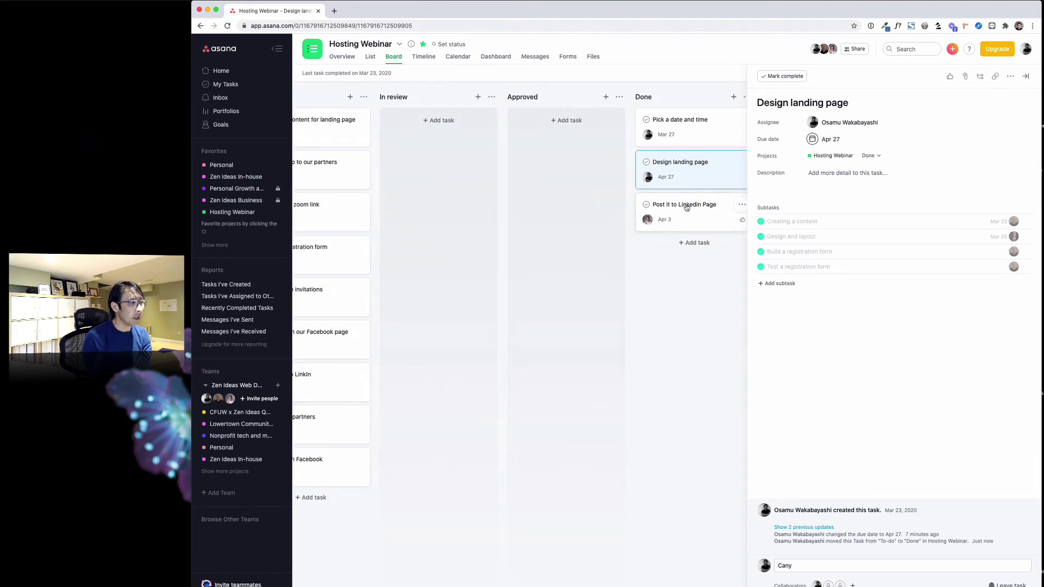
scroll(629, 284, left, 2)
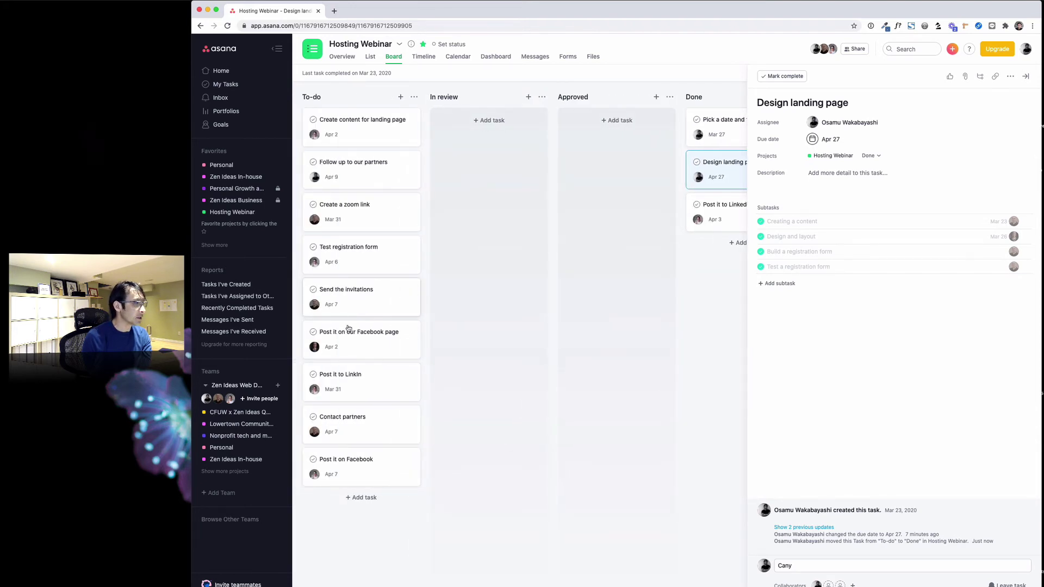
drag(352, 309, 661, 296)
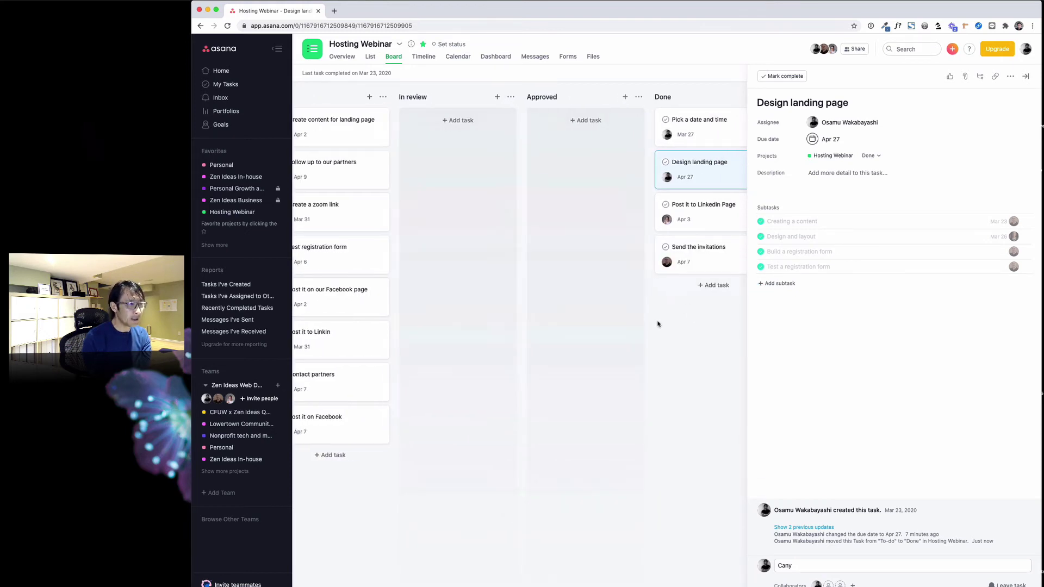
scroll(657, 324, left, 2)
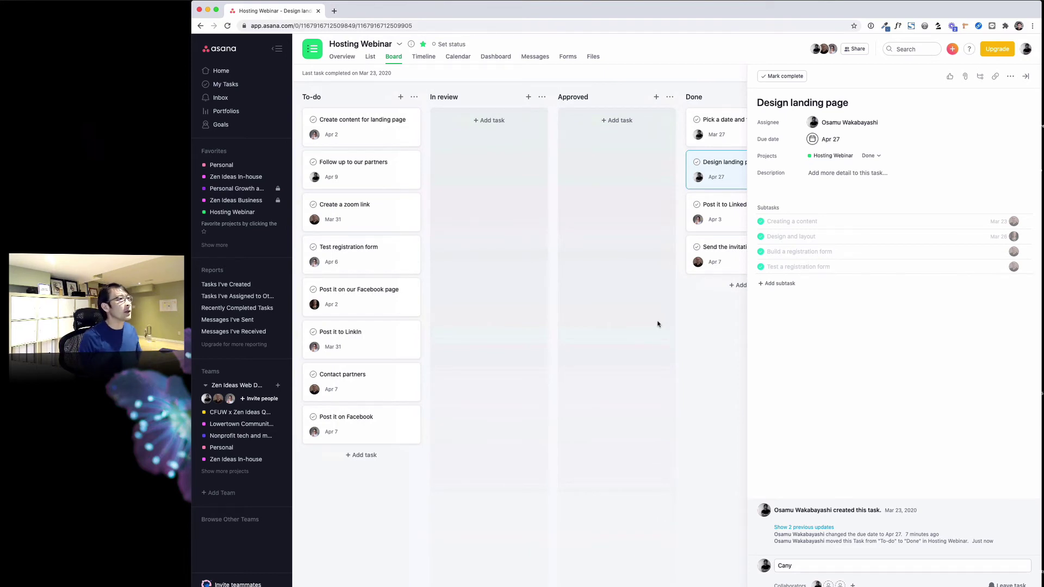
In List view, complete Post it on Facebook, move Post it to Linkin into Done, then return to Board view.
click(371, 59)
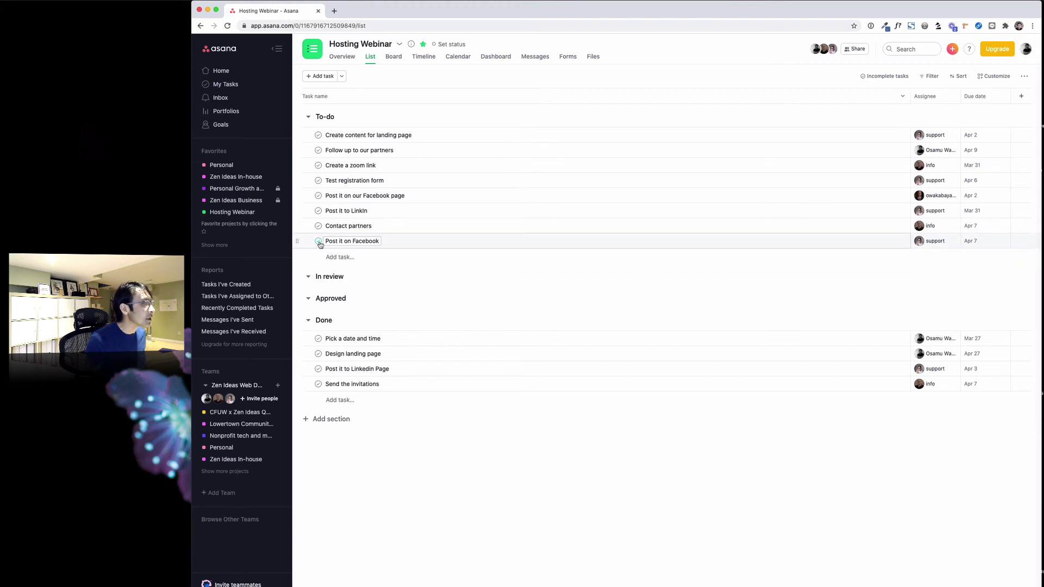
click(318, 242)
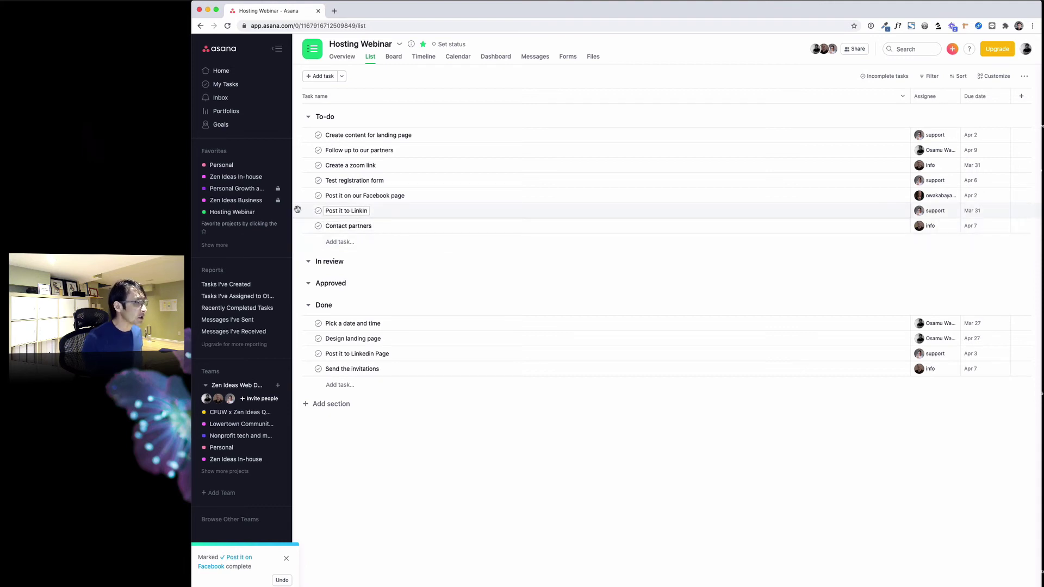
drag(297, 209, 308, 371)
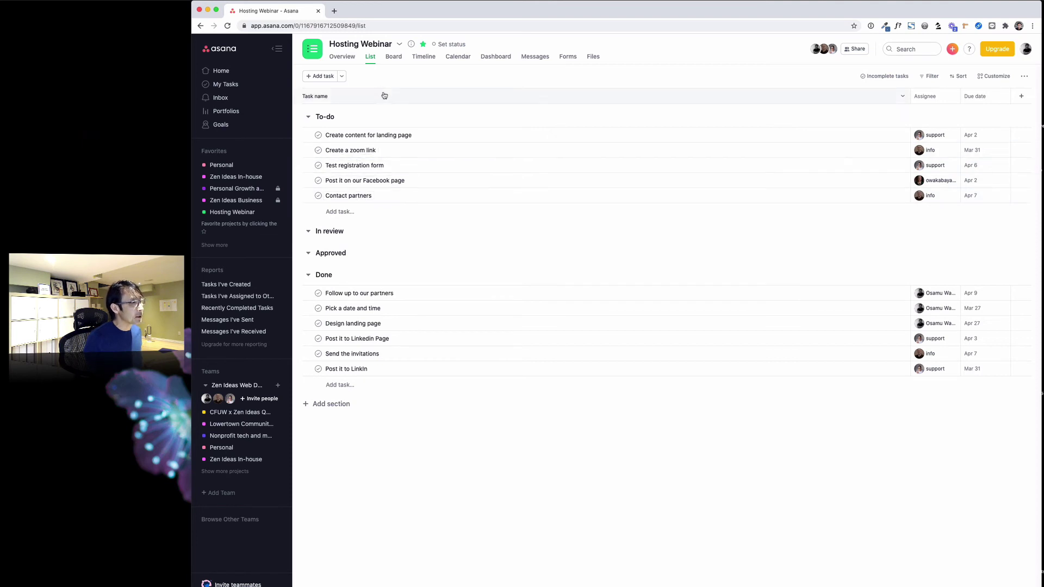
click(394, 57)
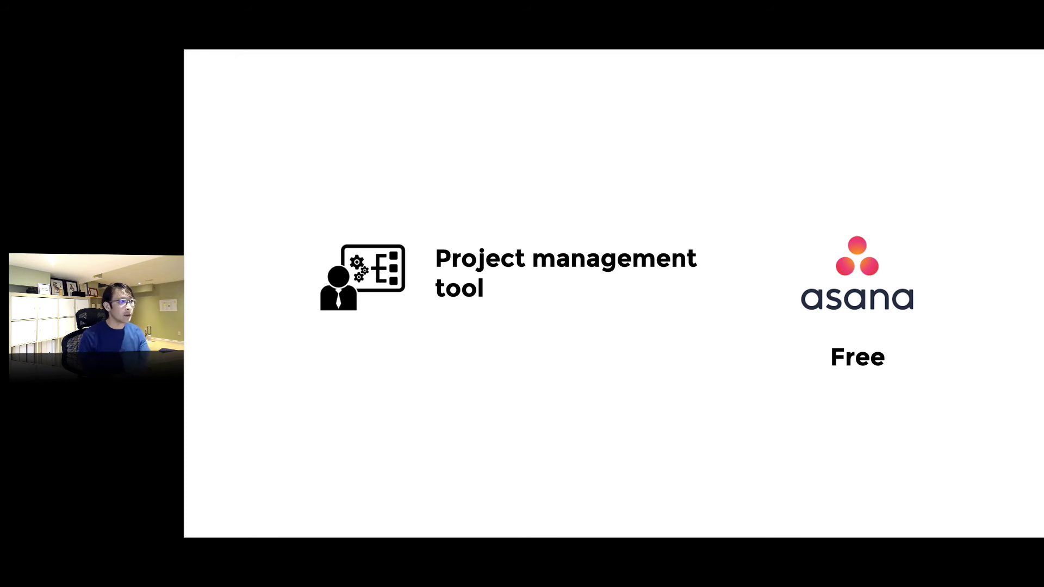
Advance the slideshow to the Weekly meeting (call) slide.
key(Right)
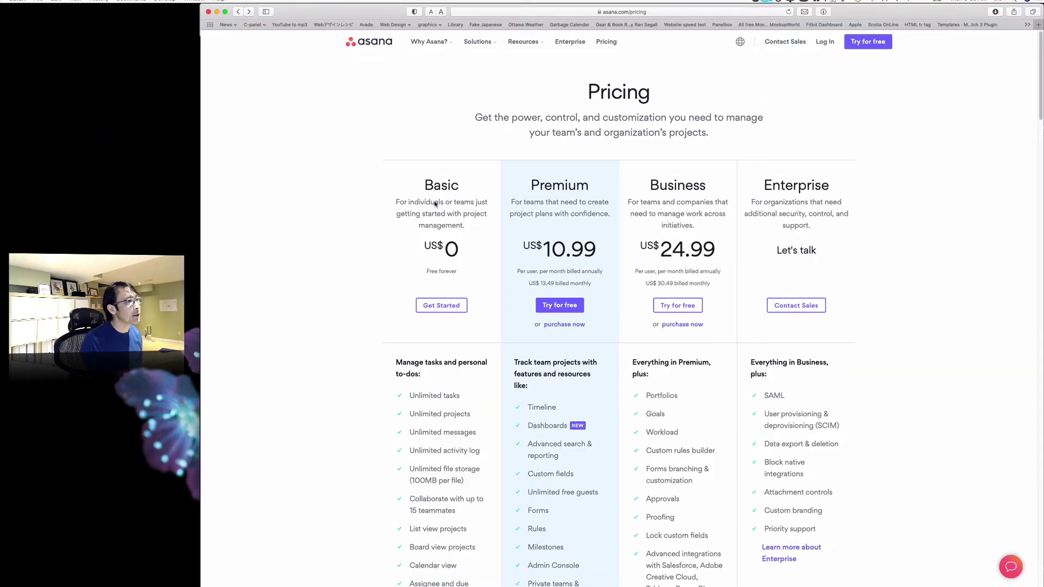
scroll(430, 206, down, 2)
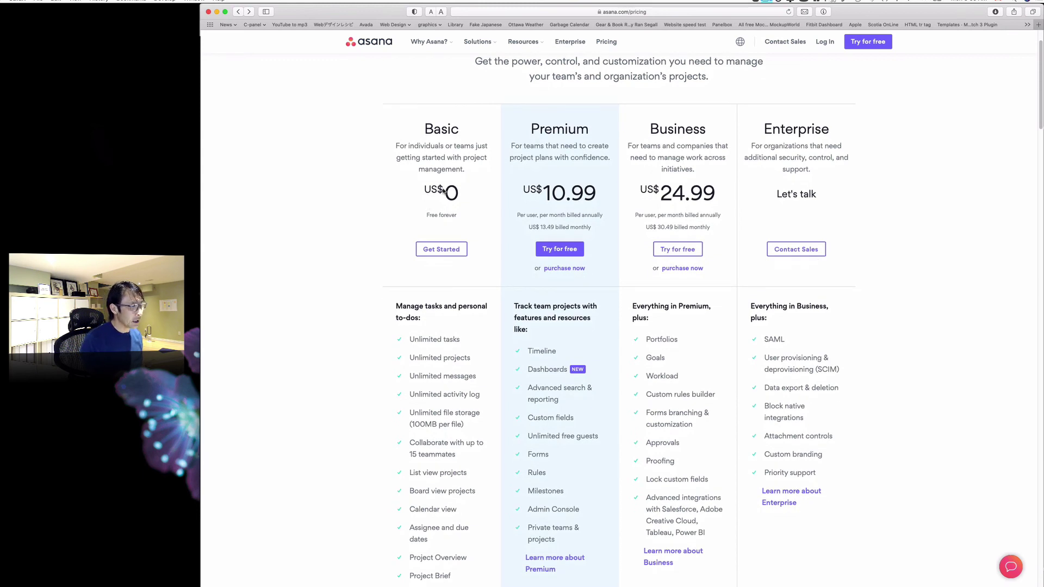
scroll(443, 191, down, 5)
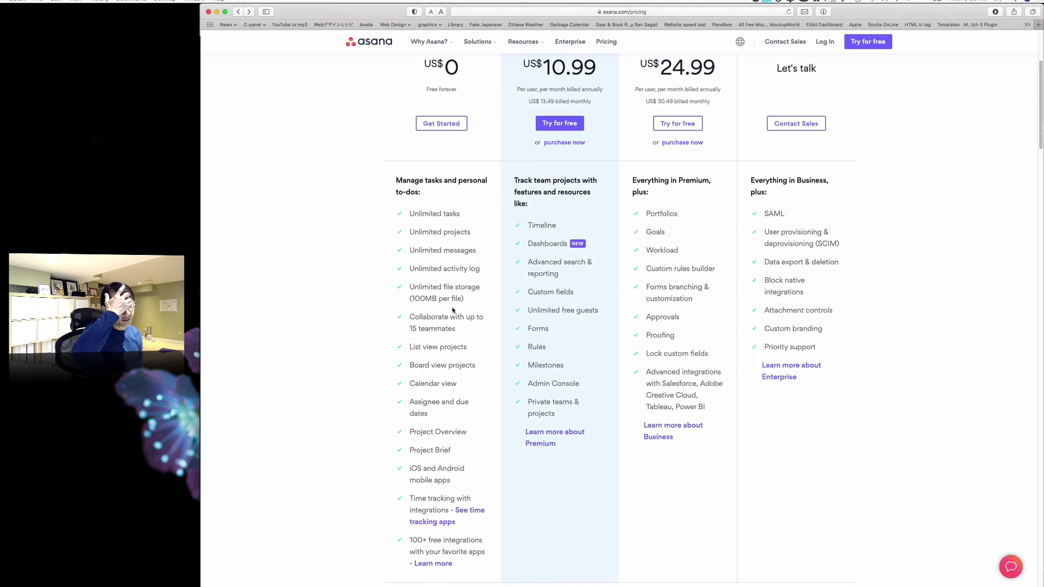
scroll(452, 310, down, 4)
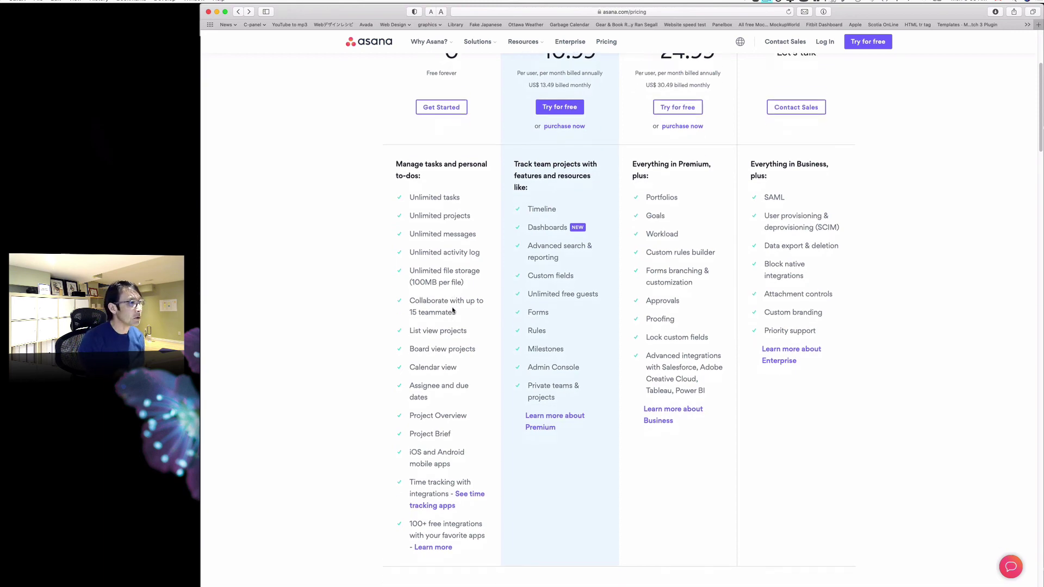
scroll(452, 310, down, 2)
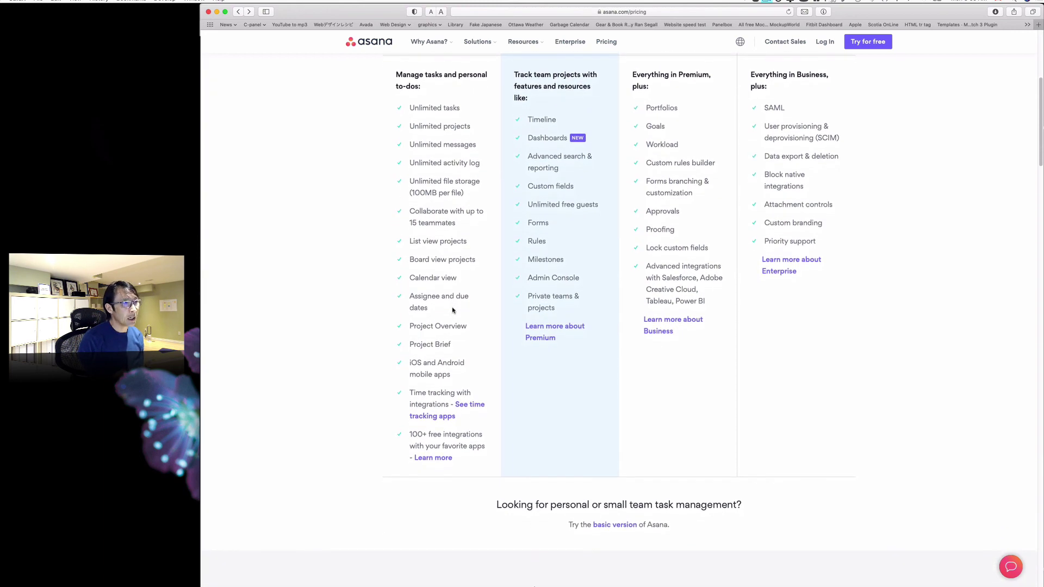
scroll(453, 310, down, 1)
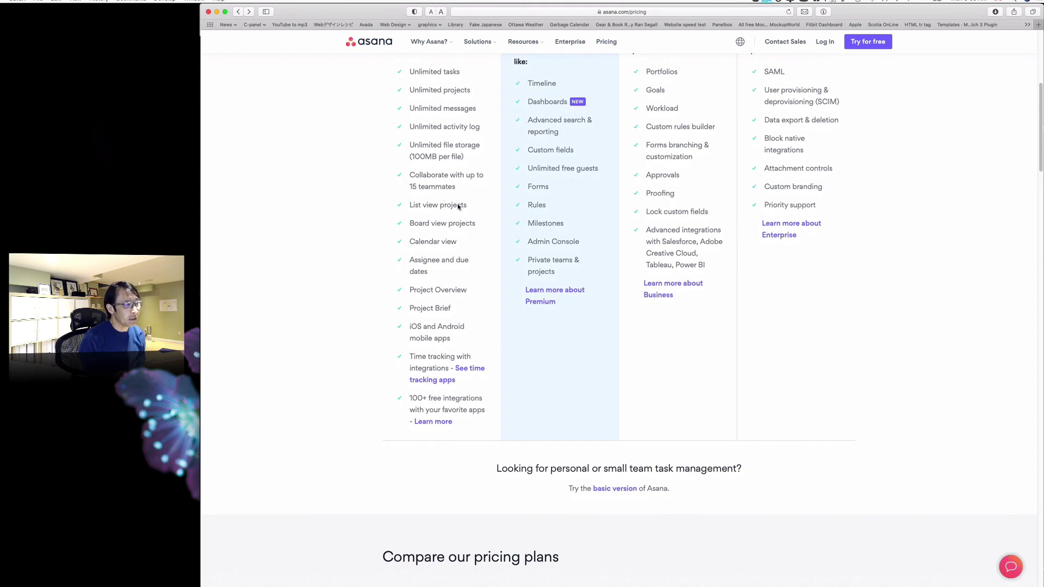
scroll(450, 223, down, 1)
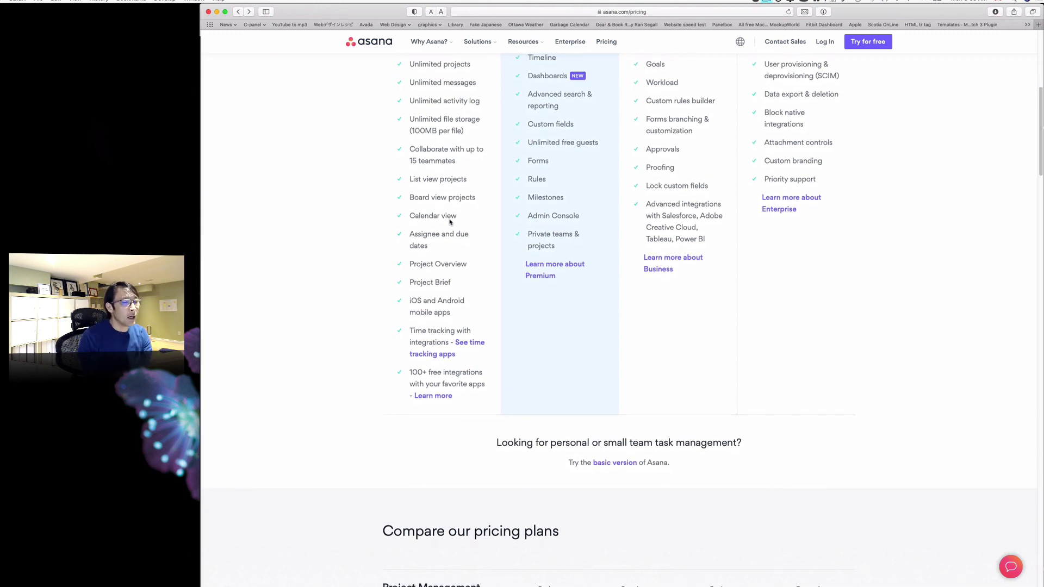
scroll(449, 222, up, 6)
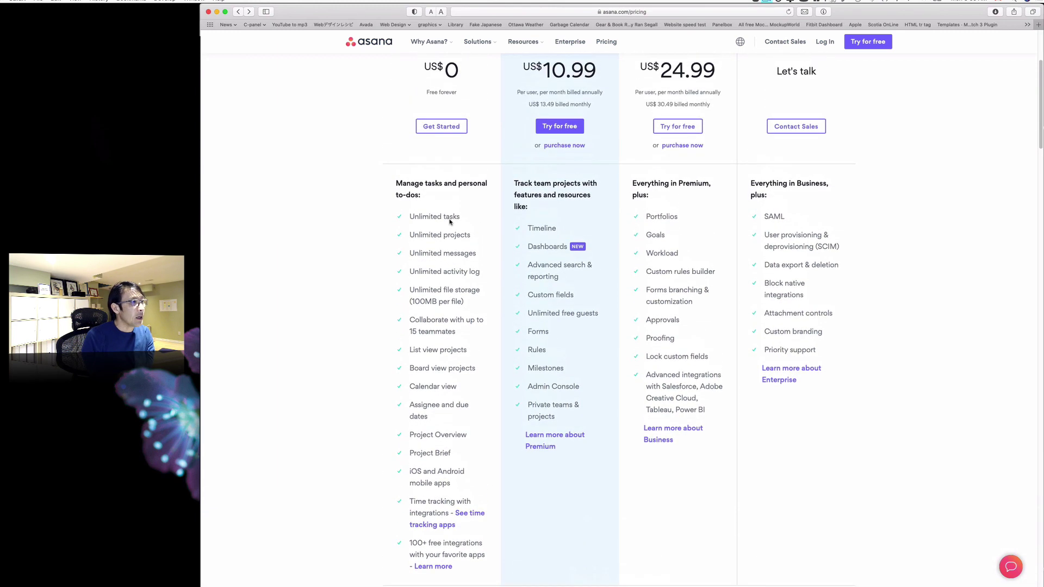
scroll(450, 222, up, 1)
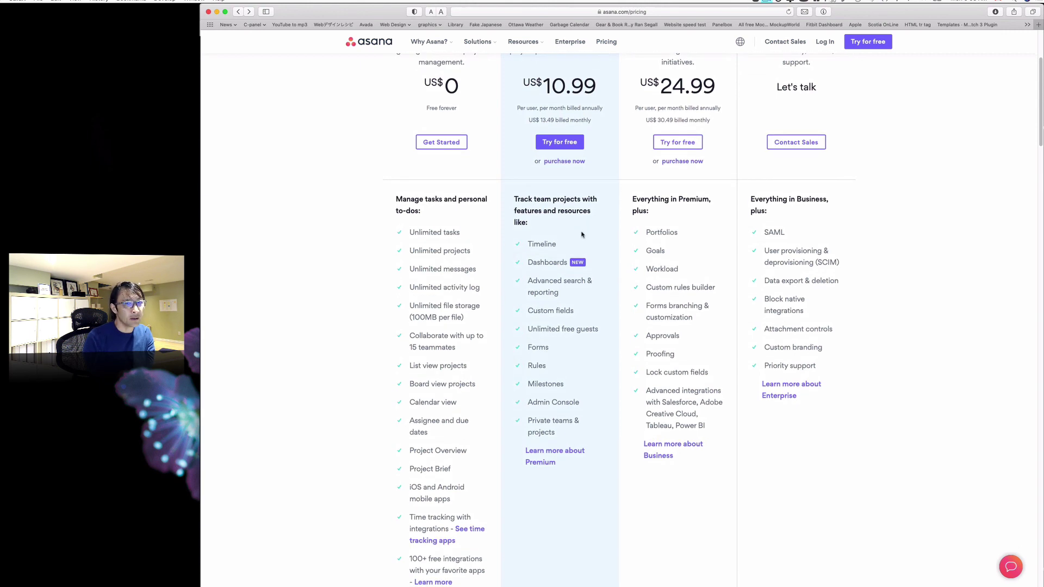
scroll(581, 234, down, 1)
scroll(581, 234, down, 3)
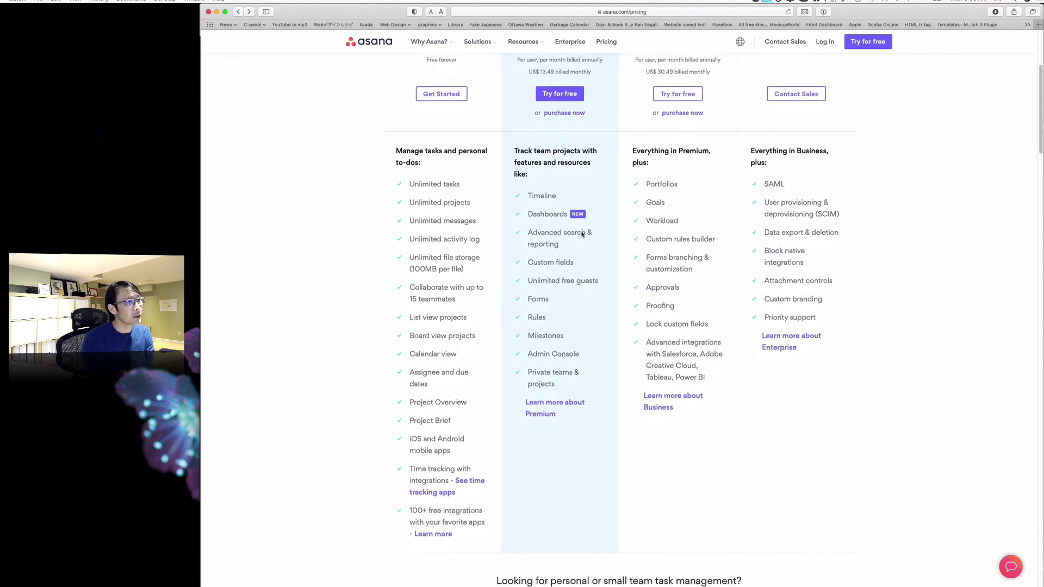
scroll(581, 235, up, 4)
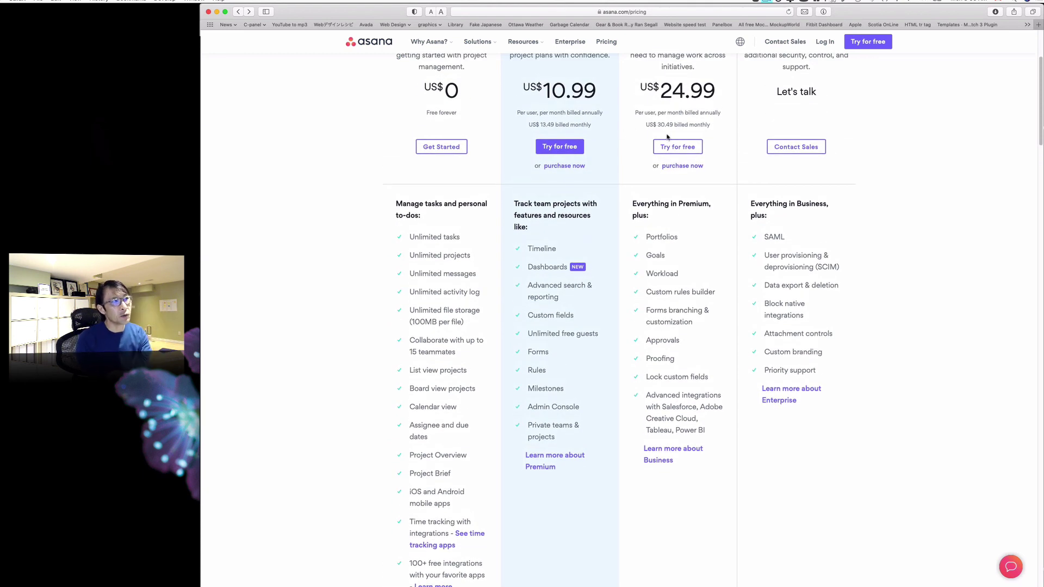
scroll(684, 221, down, 2)
scroll(684, 222, down, 1)
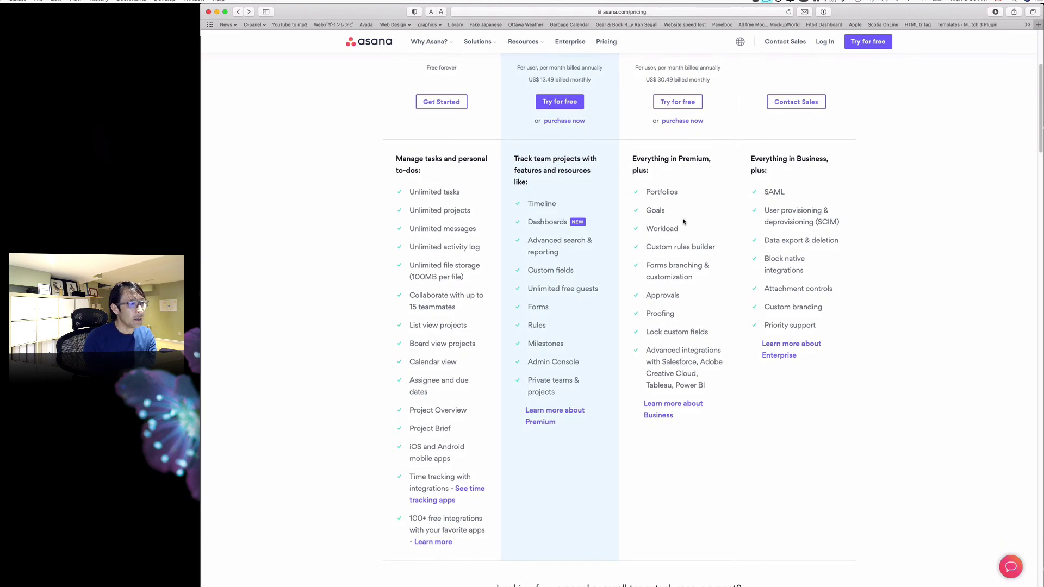